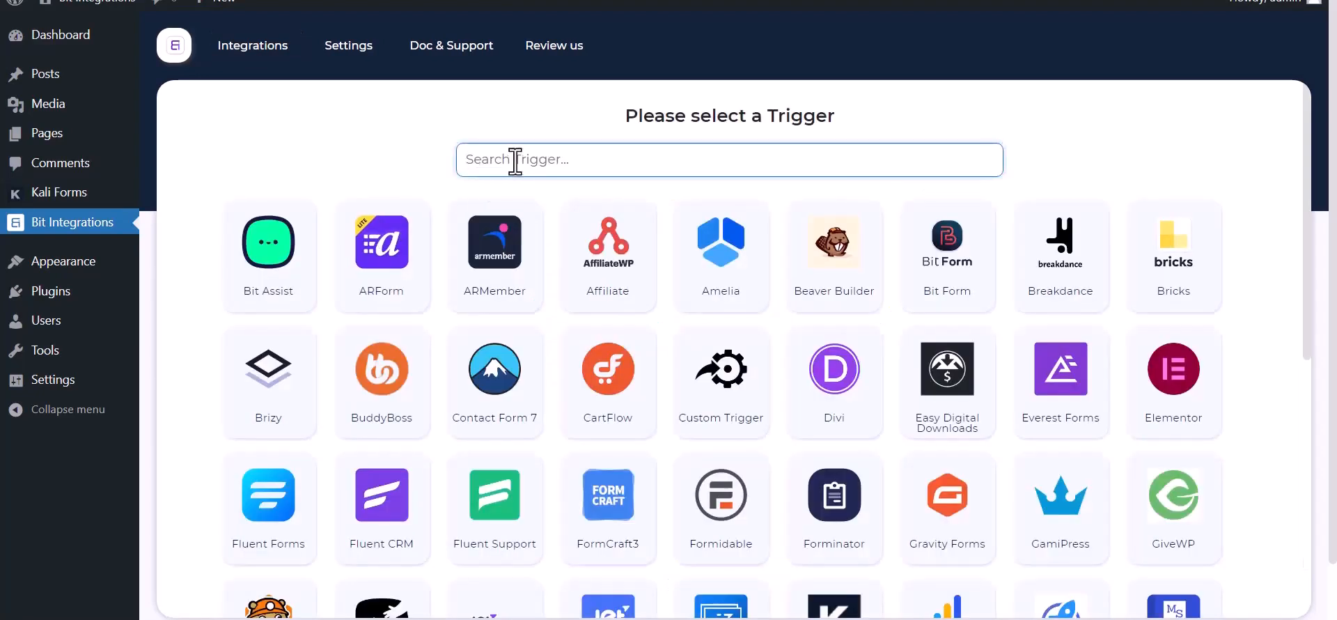
# Choose Kali Forms as the trigger, copy its webhook URL and start fetching incoming data
pyautogui.write('ka')
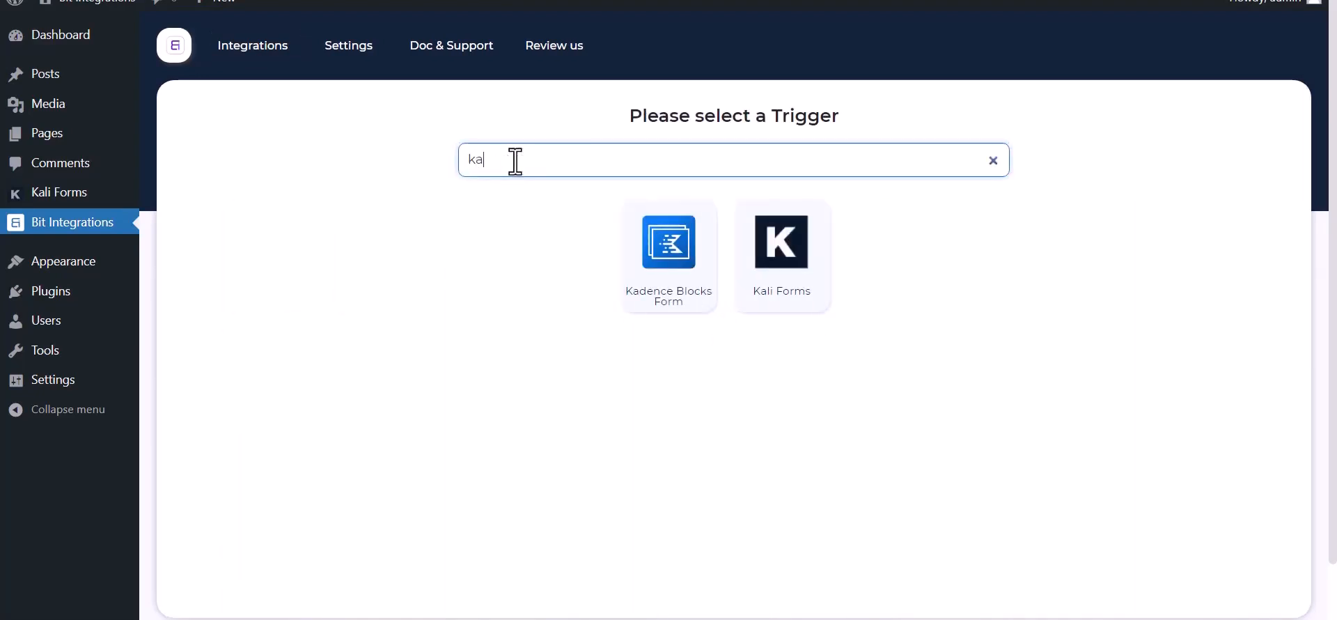
pyautogui.click(794, 289)
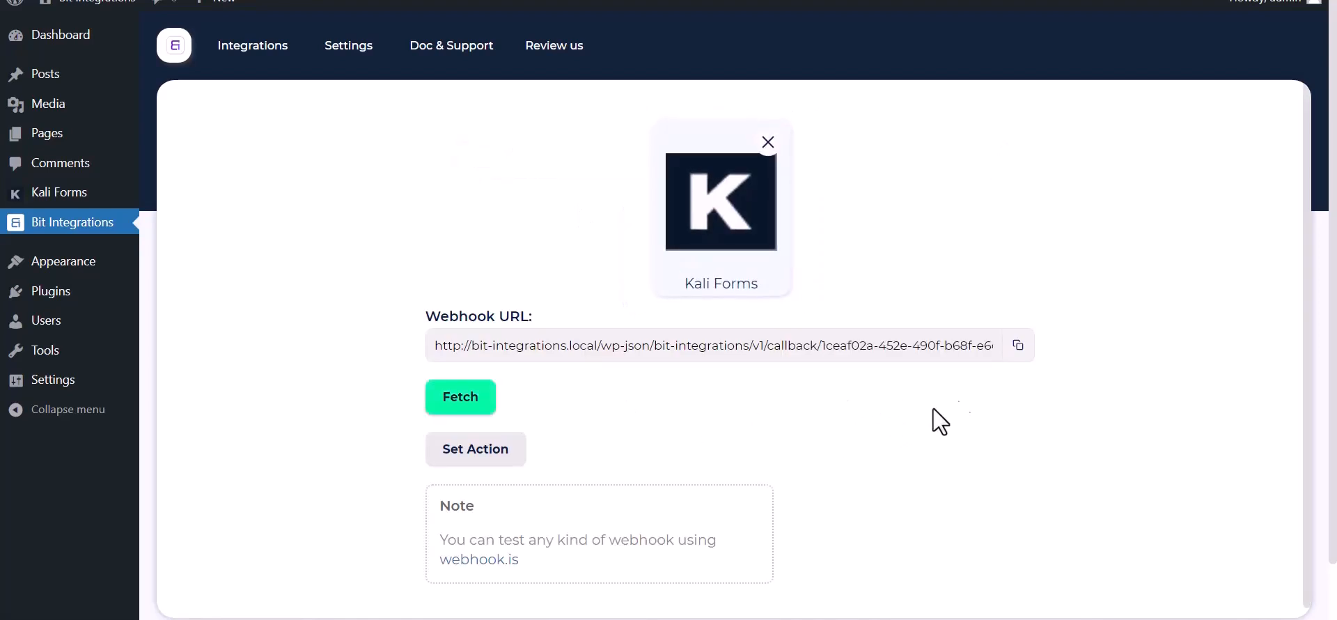
pyautogui.click(1017, 345)
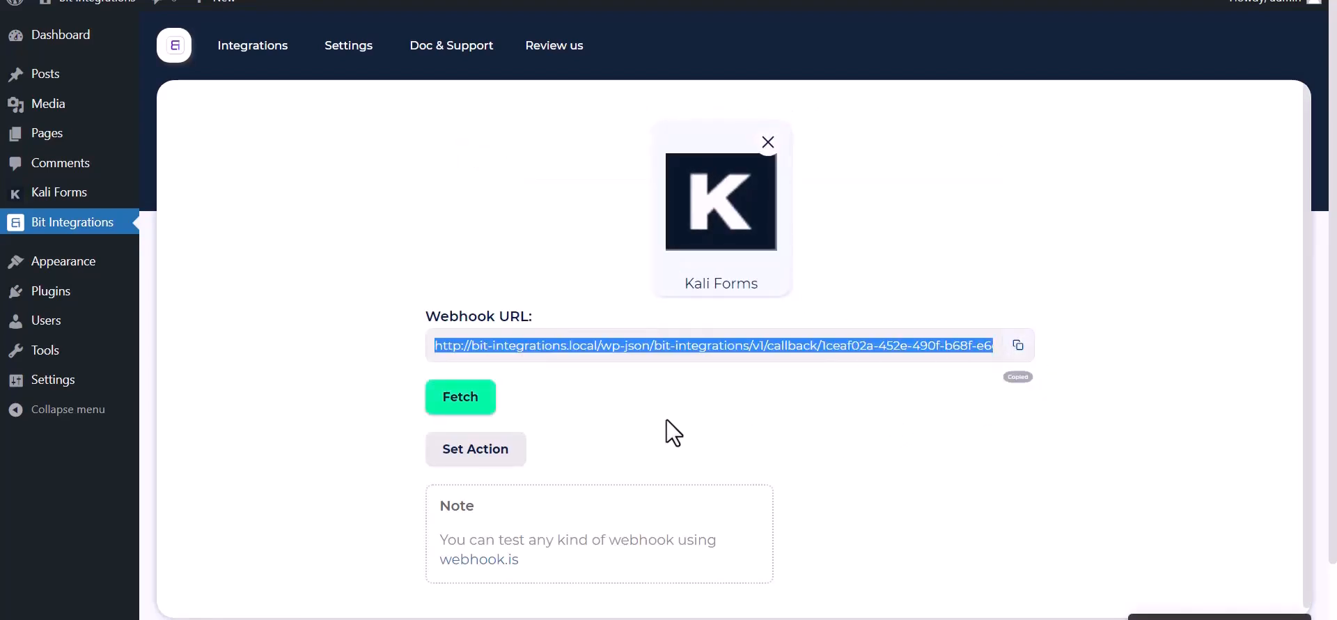
pyautogui.click(446, 408)
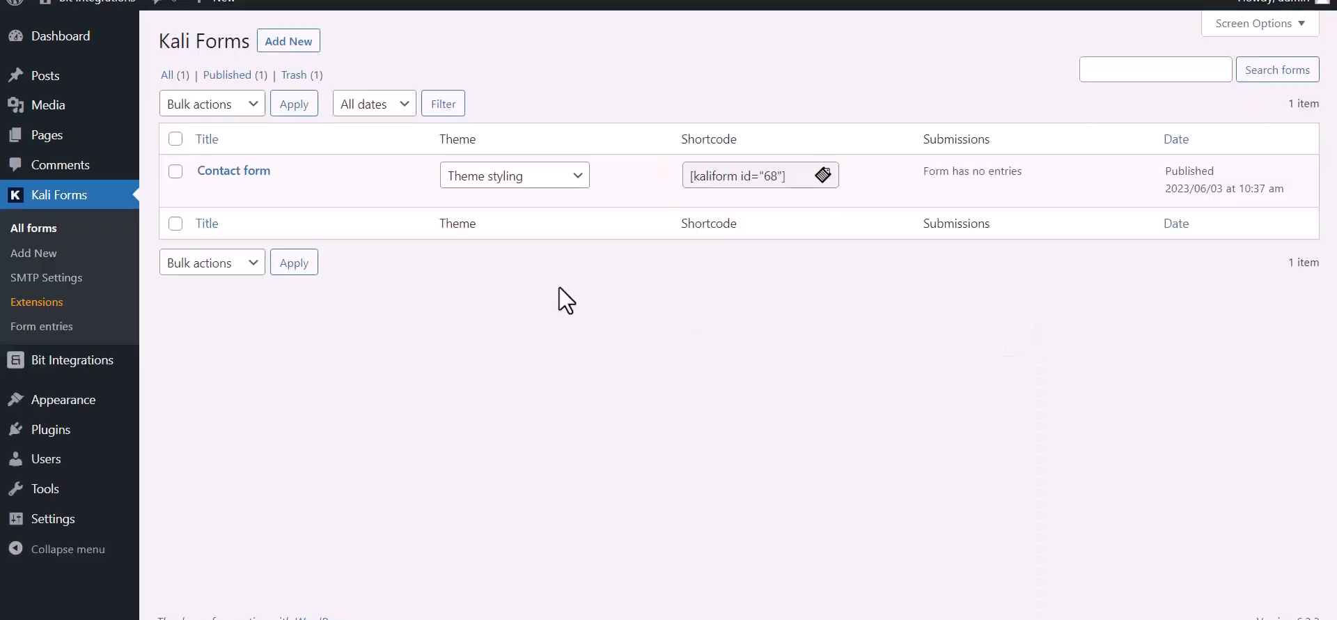
# In the Contact form's Web Hooks settings, create a webhook named 'Bit Integration'
pyautogui.moveTo(215, 203)
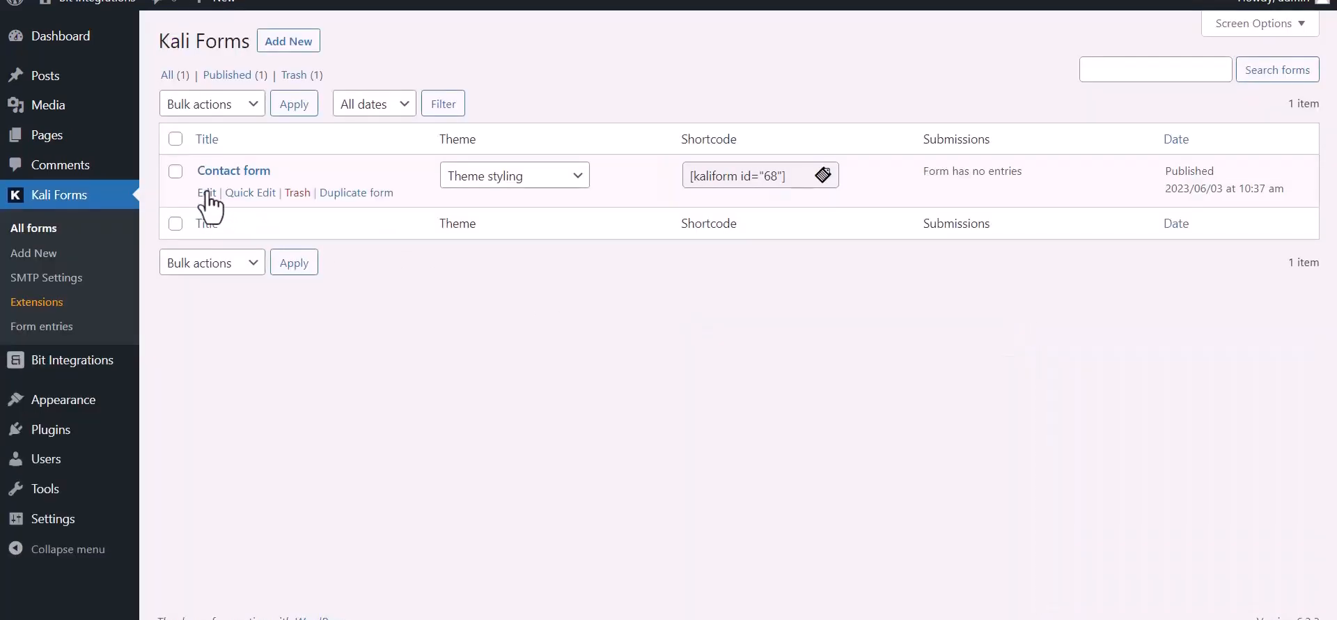
pyautogui.click(207, 192)
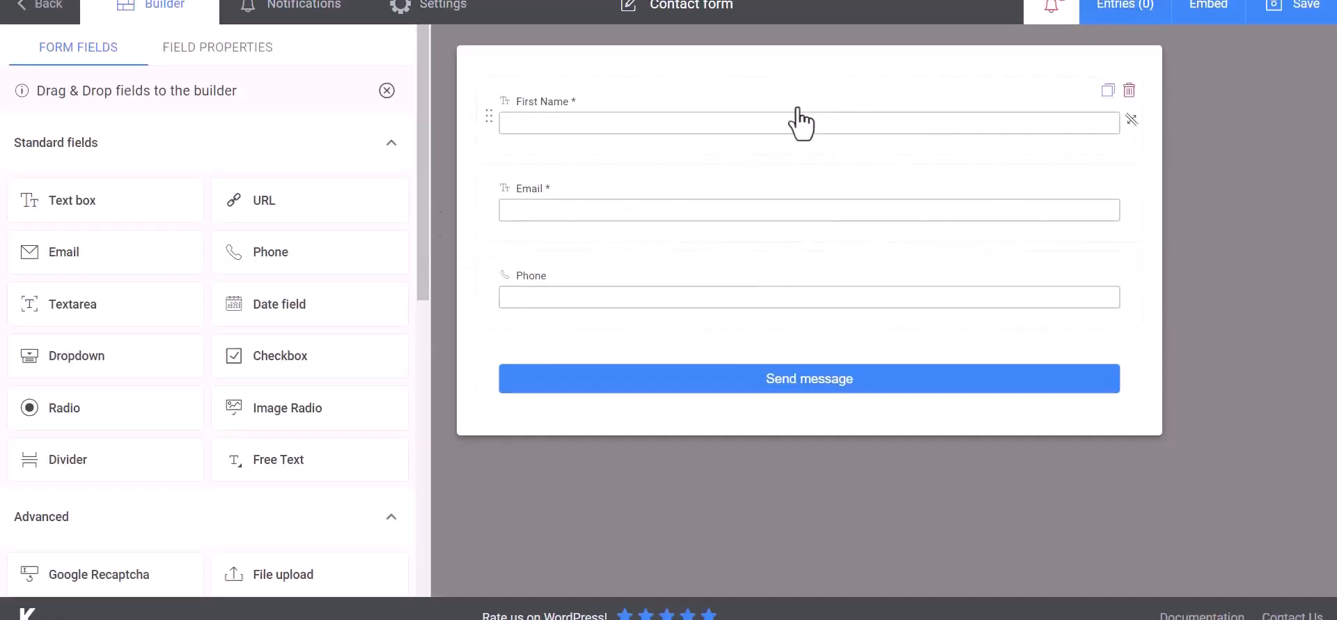
pyautogui.click(463, 15)
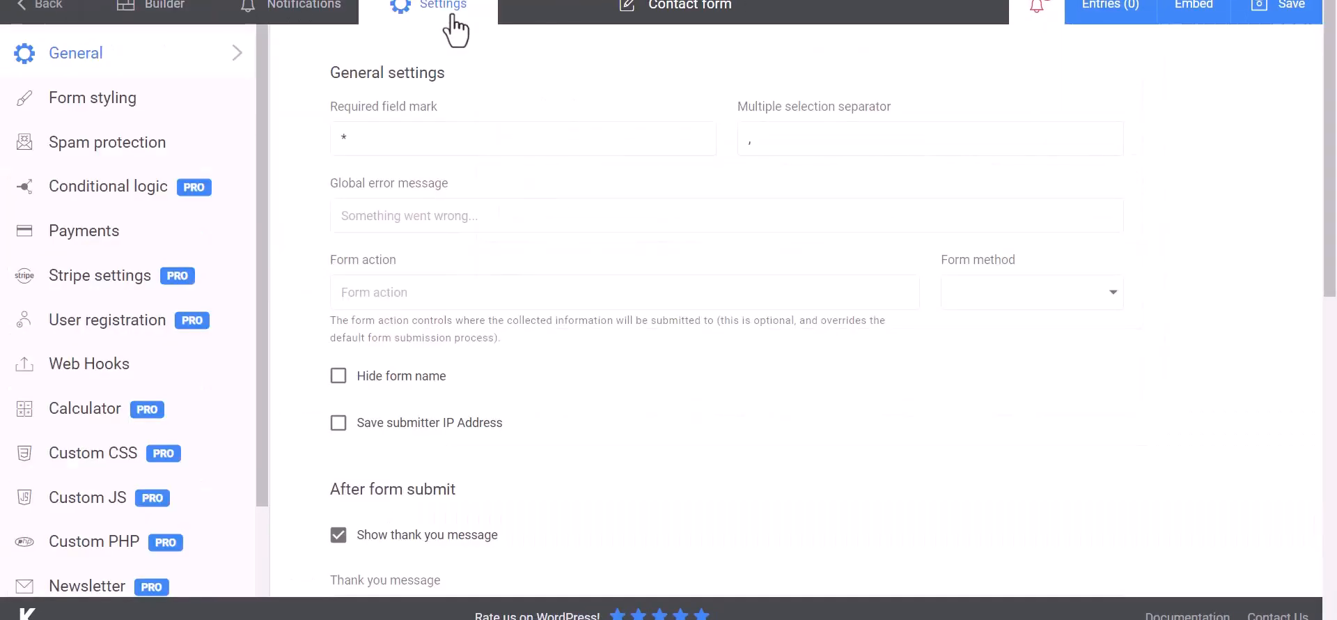
pyautogui.click(61, 370)
pyautogui.click(421, 141)
pyautogui.write('Bit Integrat')
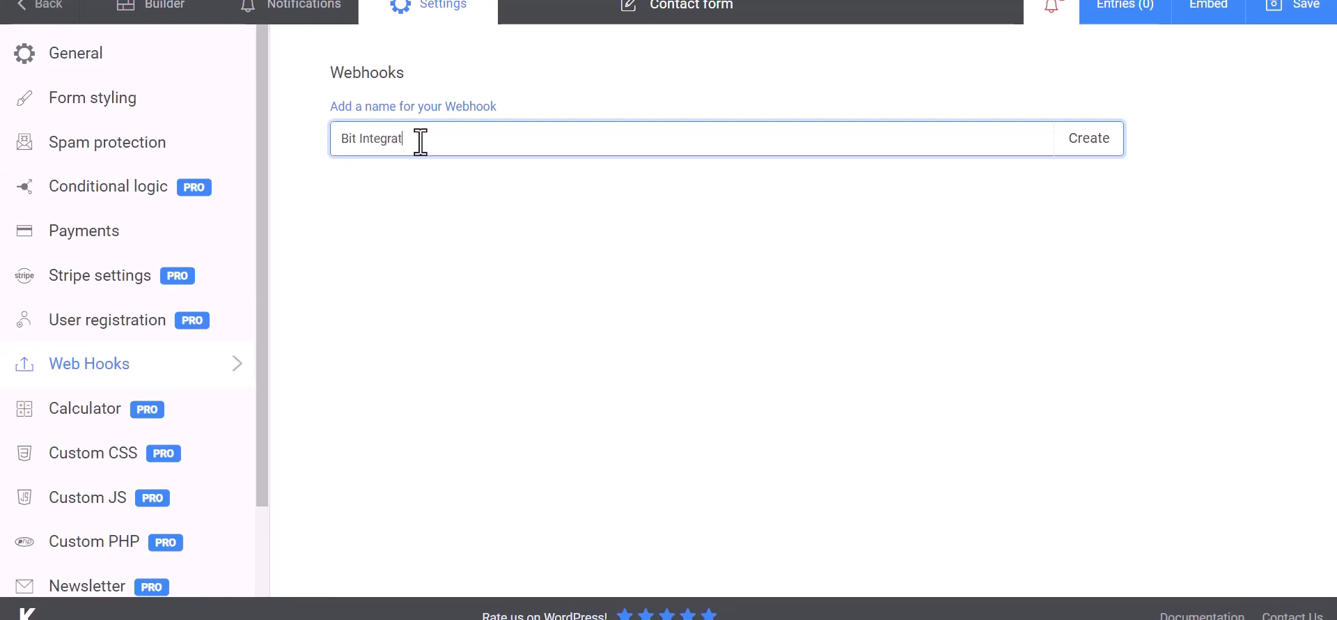
pyautogui.write('ions')
pyautogui.click(1092, 152)
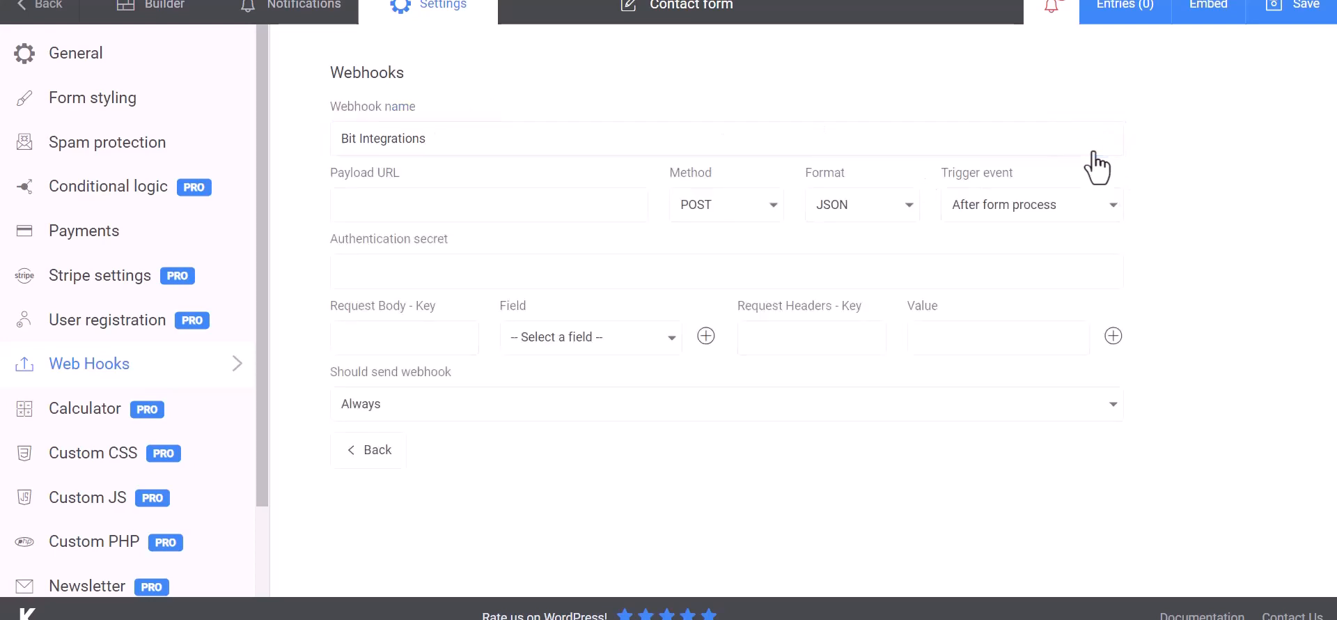
# Paste the webhook URL as the Payload URL and add a Name body key sending First Name
pyautogui.click(420, 205)
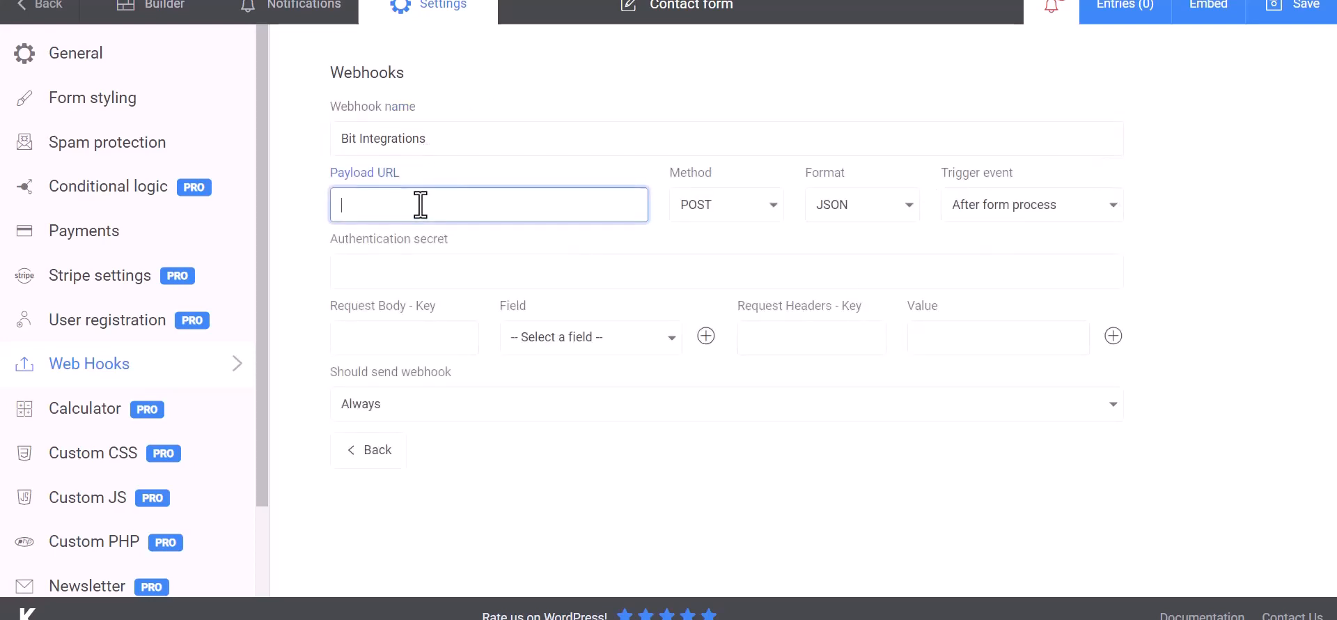
pyautogui.hotkey('ctrl', 'v')
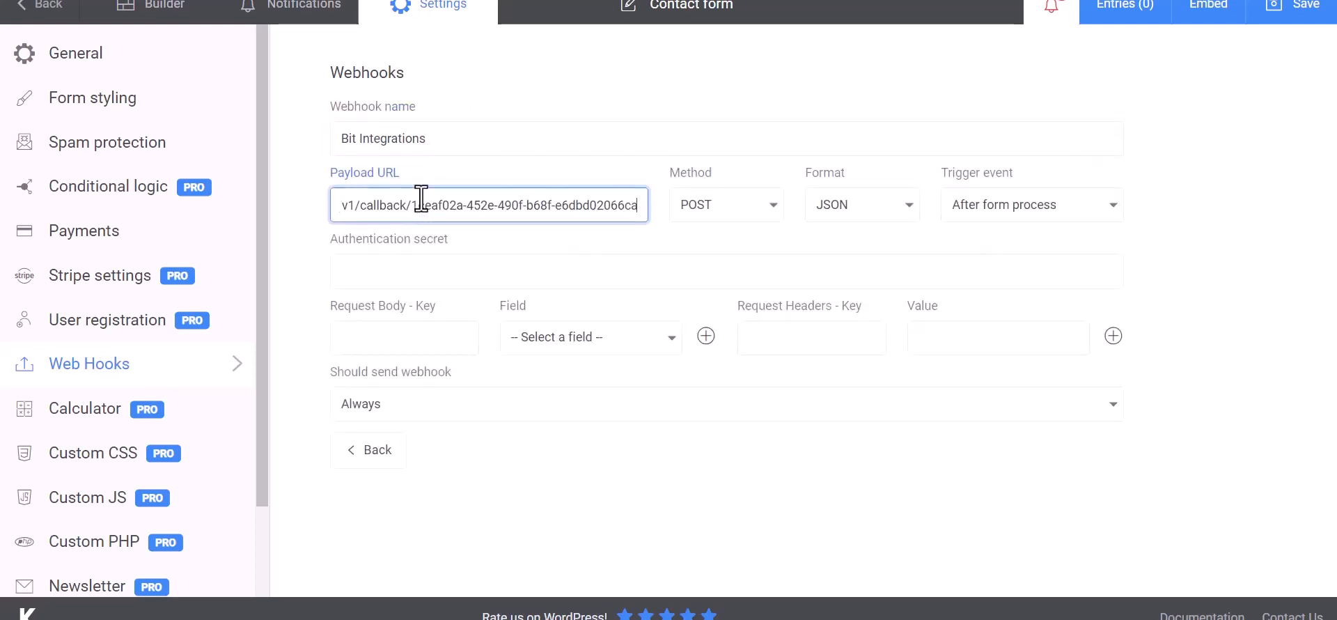
pyautogui.click(420, 339)
pyautogui.click(517, 350)
pyautogui.click(555, 367)
pyautogui.click(446, 343)
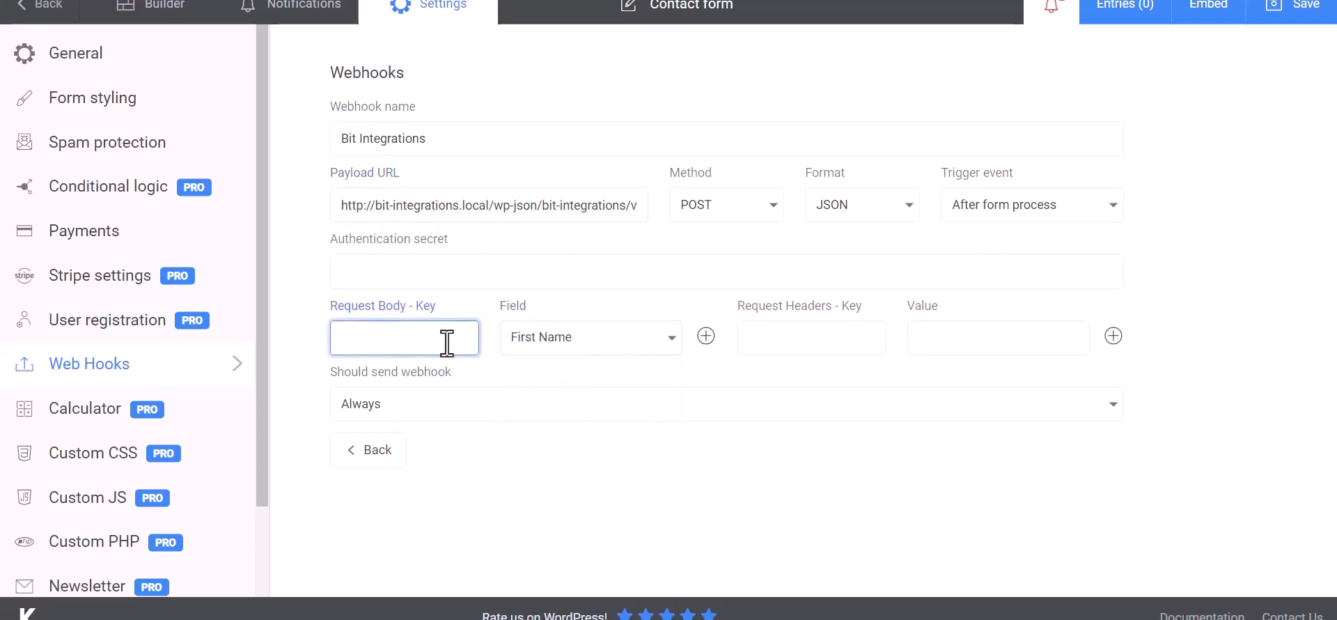
# Add Email and Phone body keys mapped to their form fields, then save the webhook
pyautogui.click(706, 336)
pyautogui.click(578, 382)
pyautogui.click(529, 445)
pyautogui.click(447, 385)
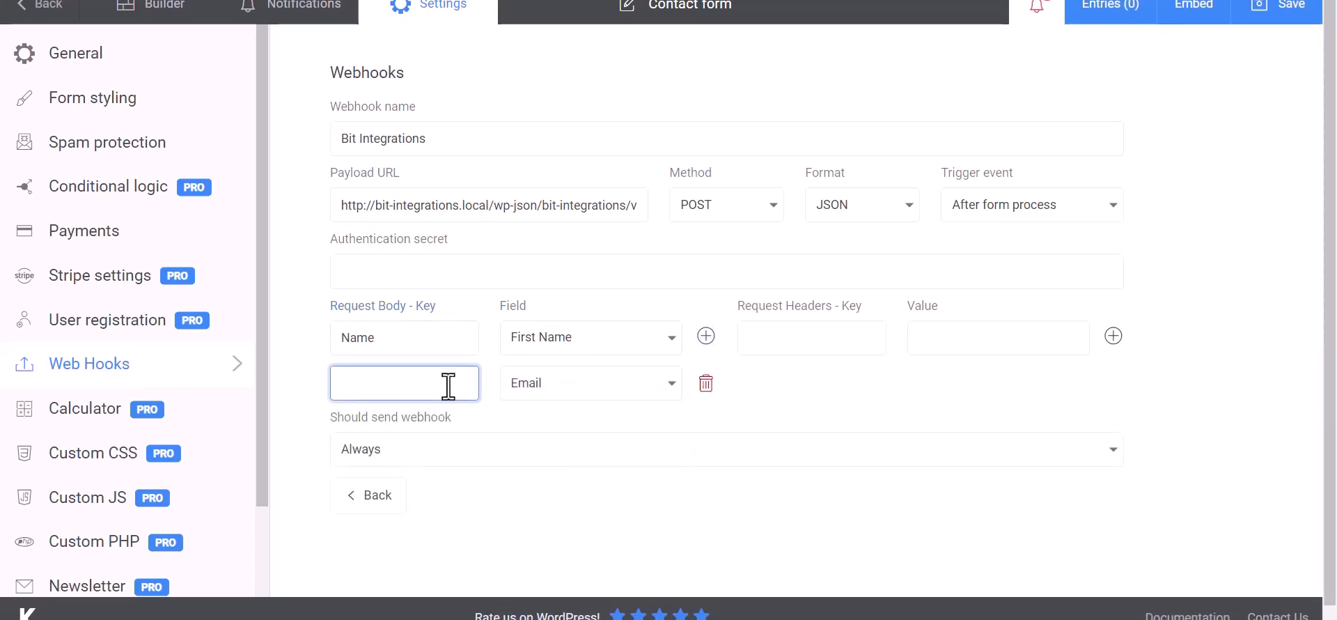
pyautogui.click(706, 337)
pyautogui.click(595, 430)
pyautogui.click(550, 518)
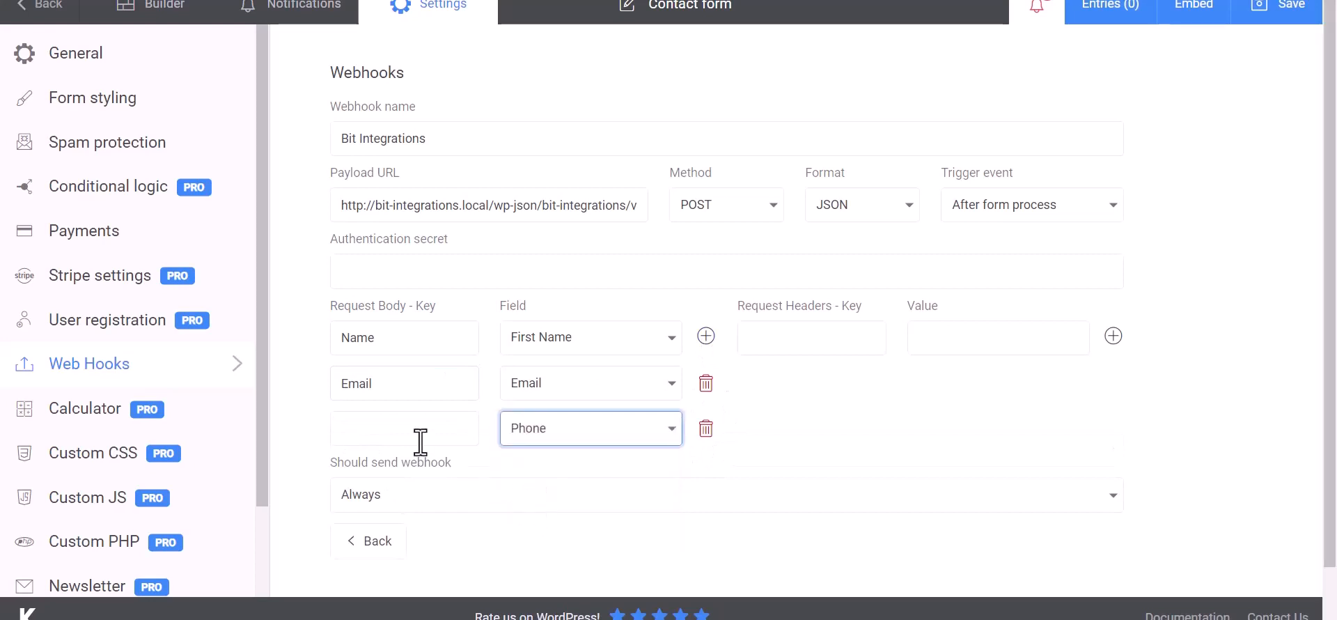
pyautogui.click(420, 441)
pyautogui.write('Phone')
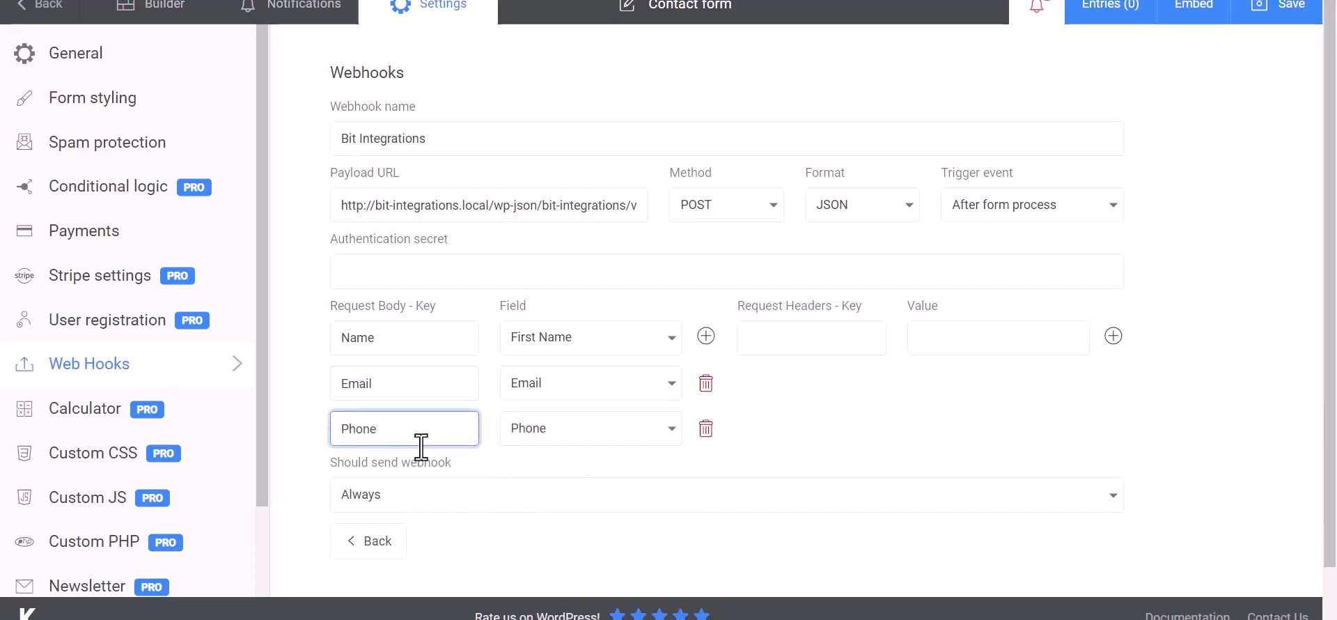
pyautogui.click(889, 408)
pyautogui.scroll(-1, 839, 409)
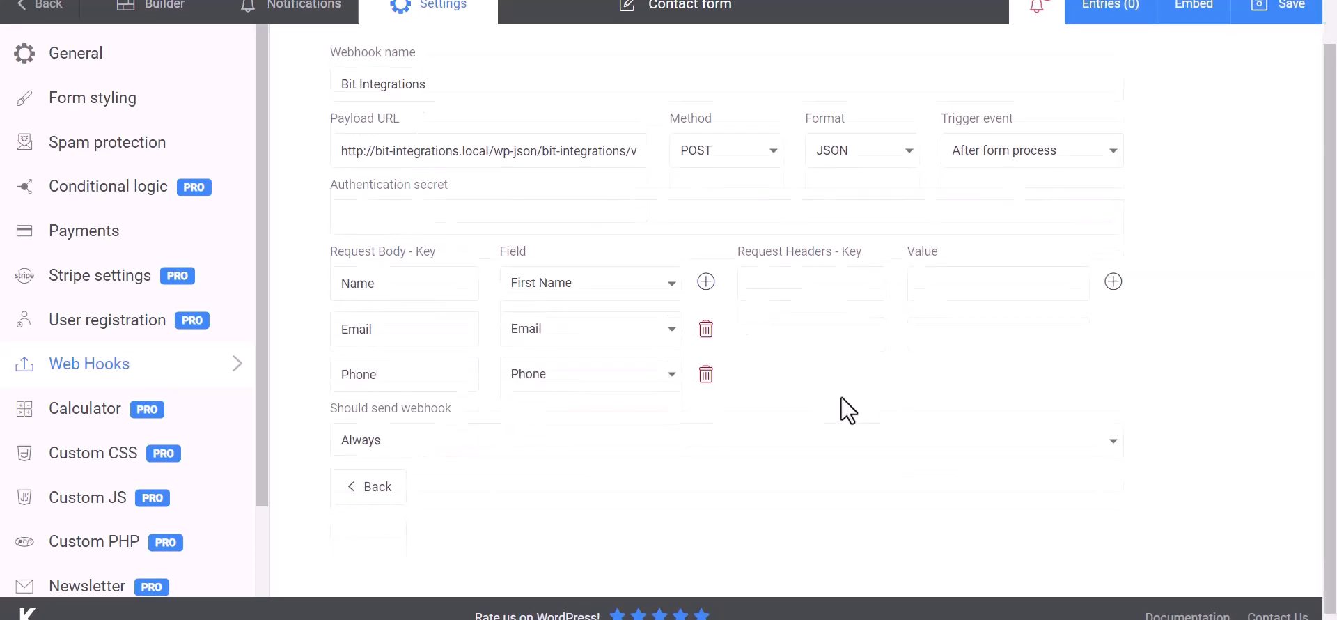
pyautogui.click(1285, 23)
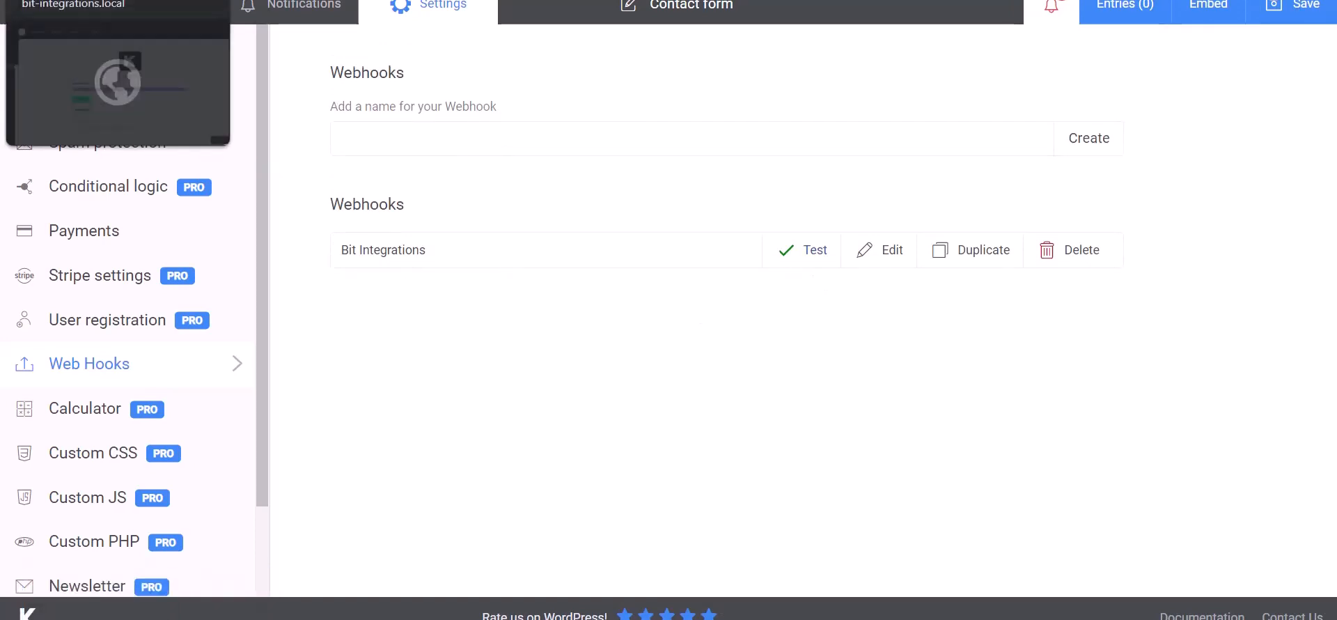
# Return to the fetched trigger data and choose Google Drive as the action app
pyautogui.click(104, 1)
pyautogui.scroll(-10, 682, 508)
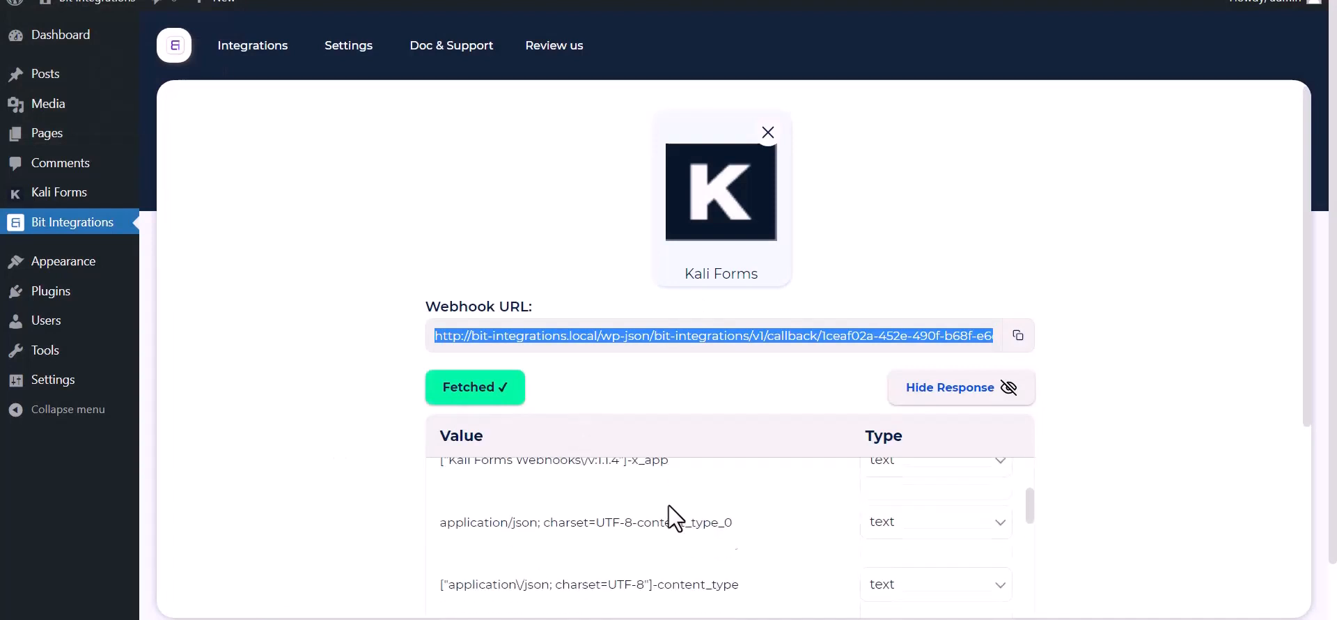
pyautogui.scroll(-3, 585, 562)
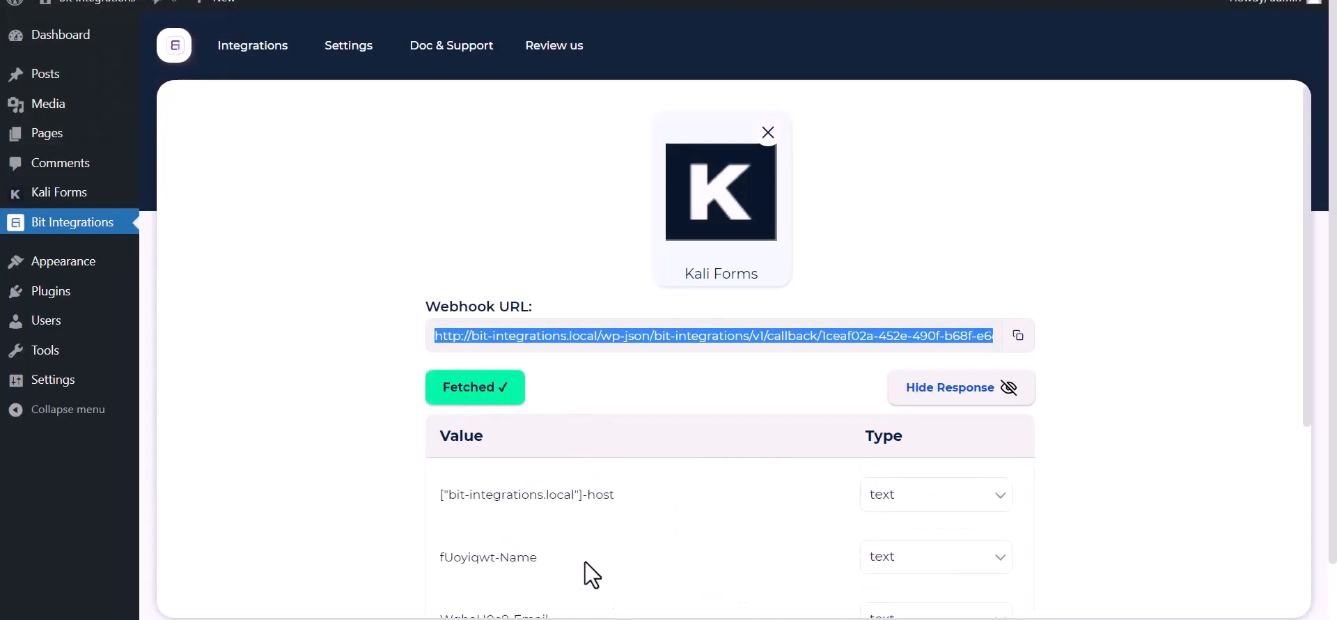
pyautogui.scroll(-5, 322, 480)
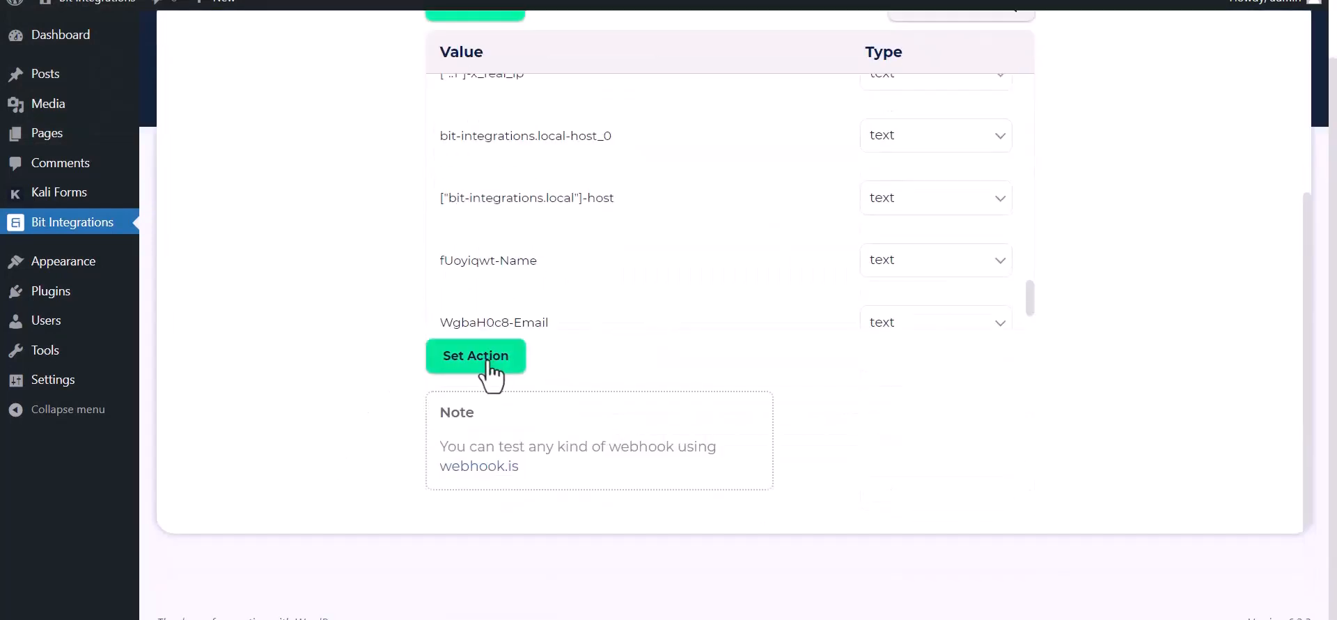
pyautogui.click(480, 357)
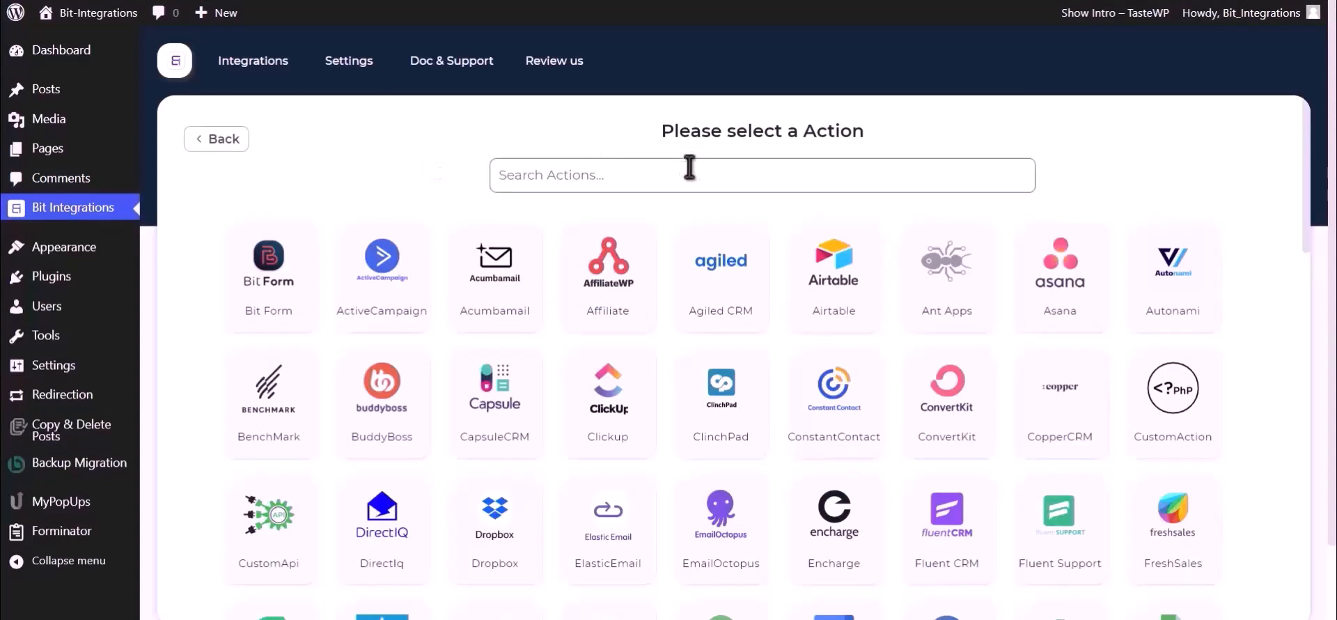
pyautogui.write('Goog')
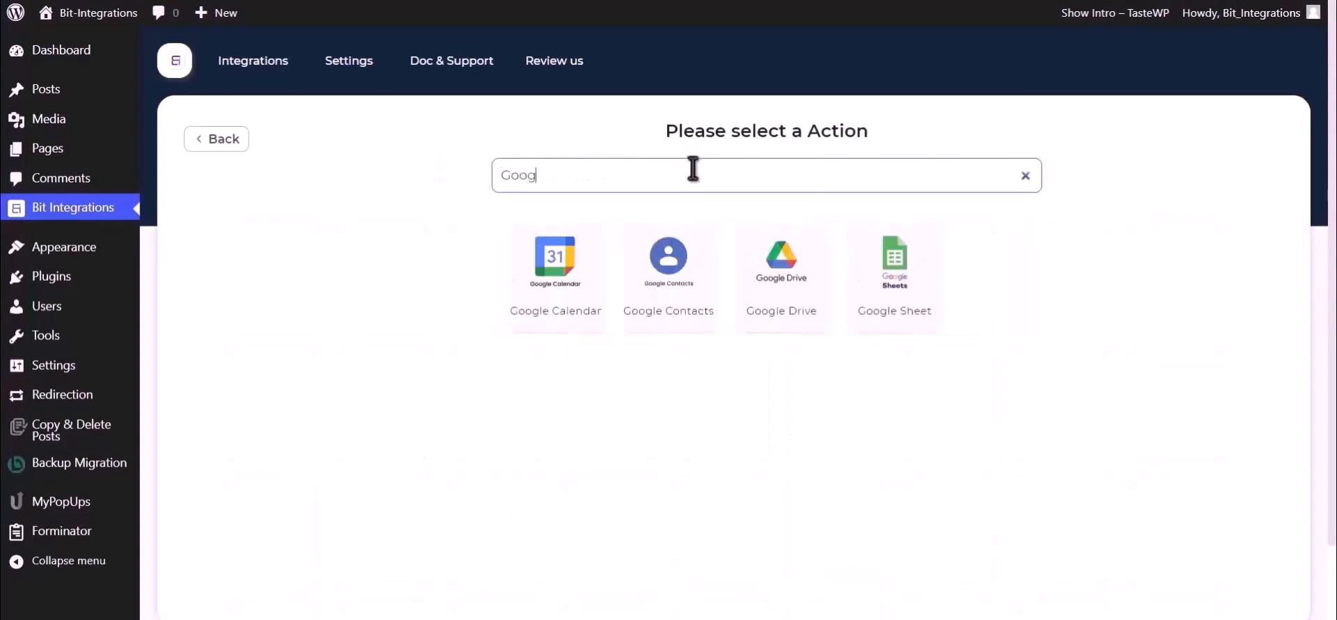
pyautogui.click(777, 282)
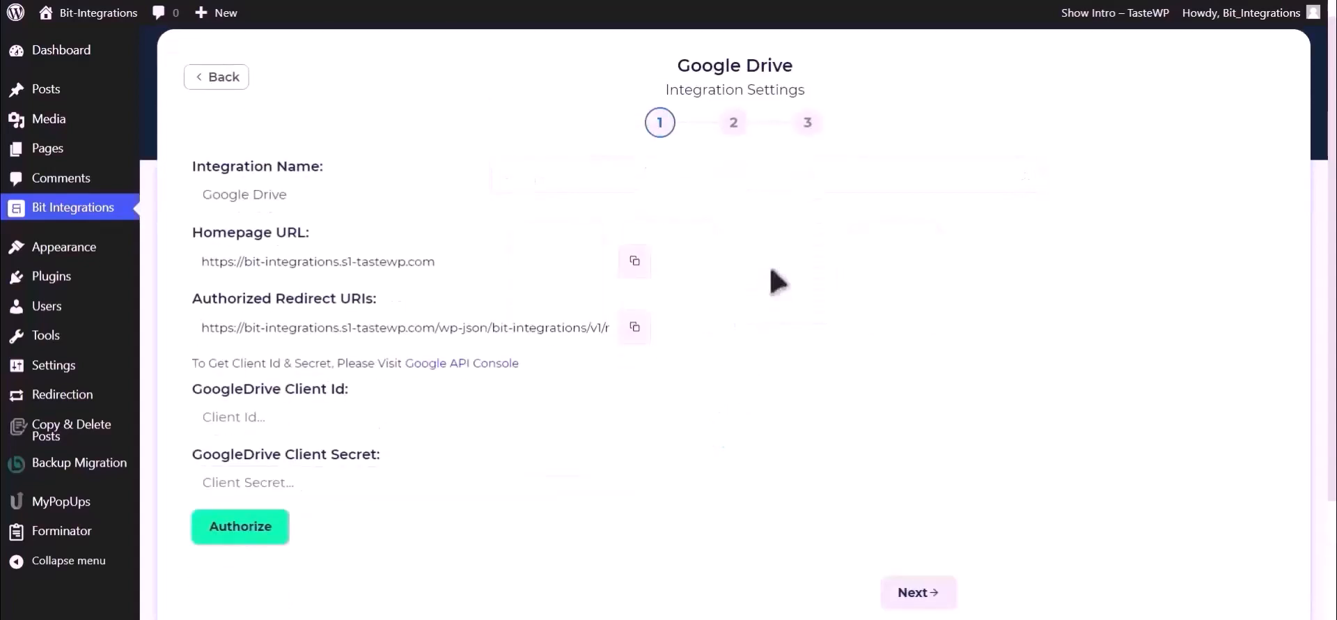
# Follow the help note's link to the Google API Console credentials page
pyautogui.scroll(-2, 773, 279)
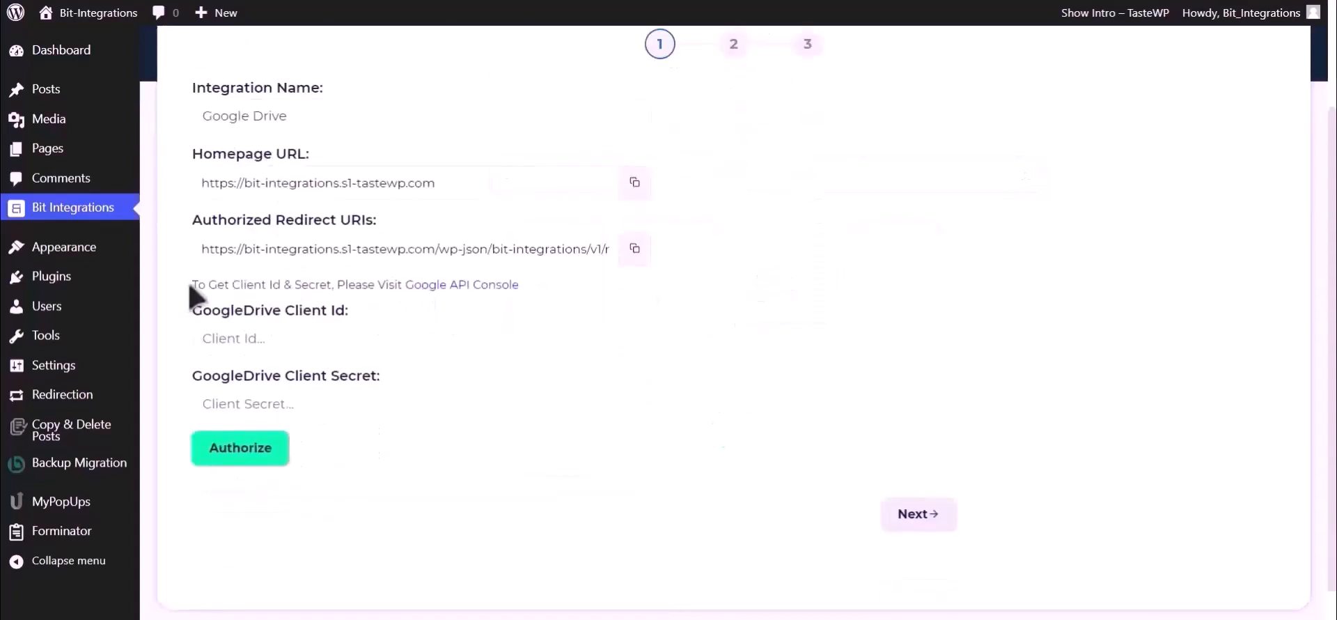
pyautogui.moveTo(193, 284); pyautogui.dragTo(402, 287)
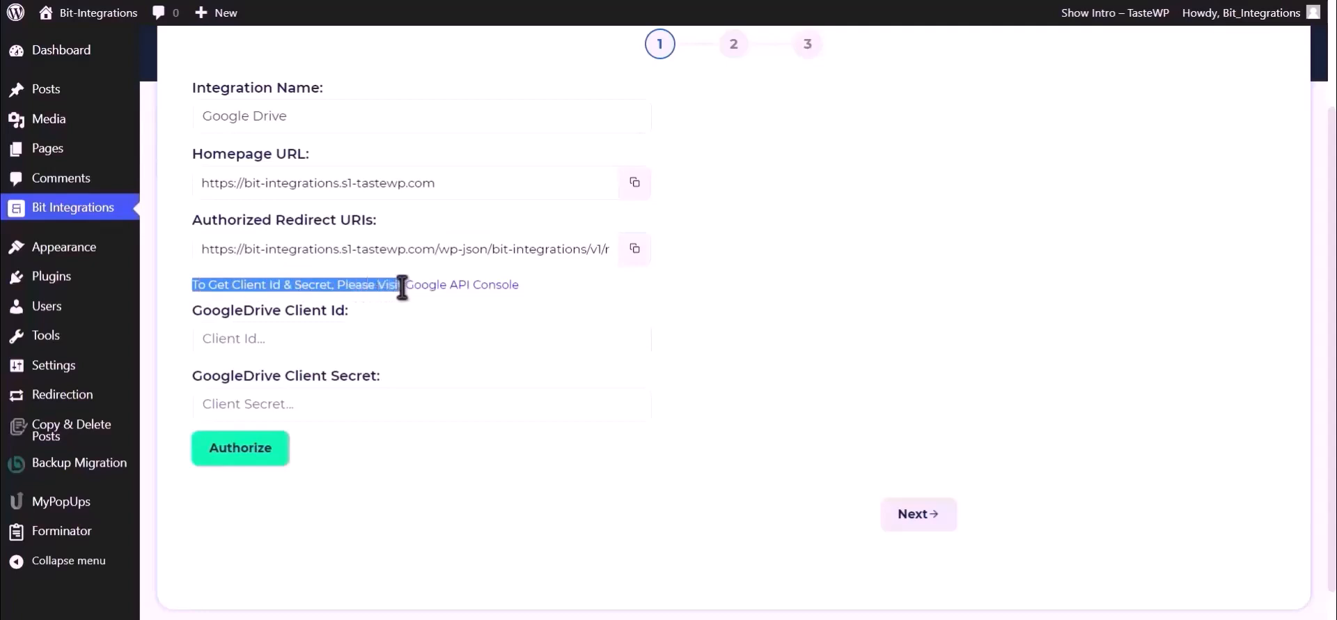
pyautogui.click(421, 295)
pyautogui.click(439, 287)
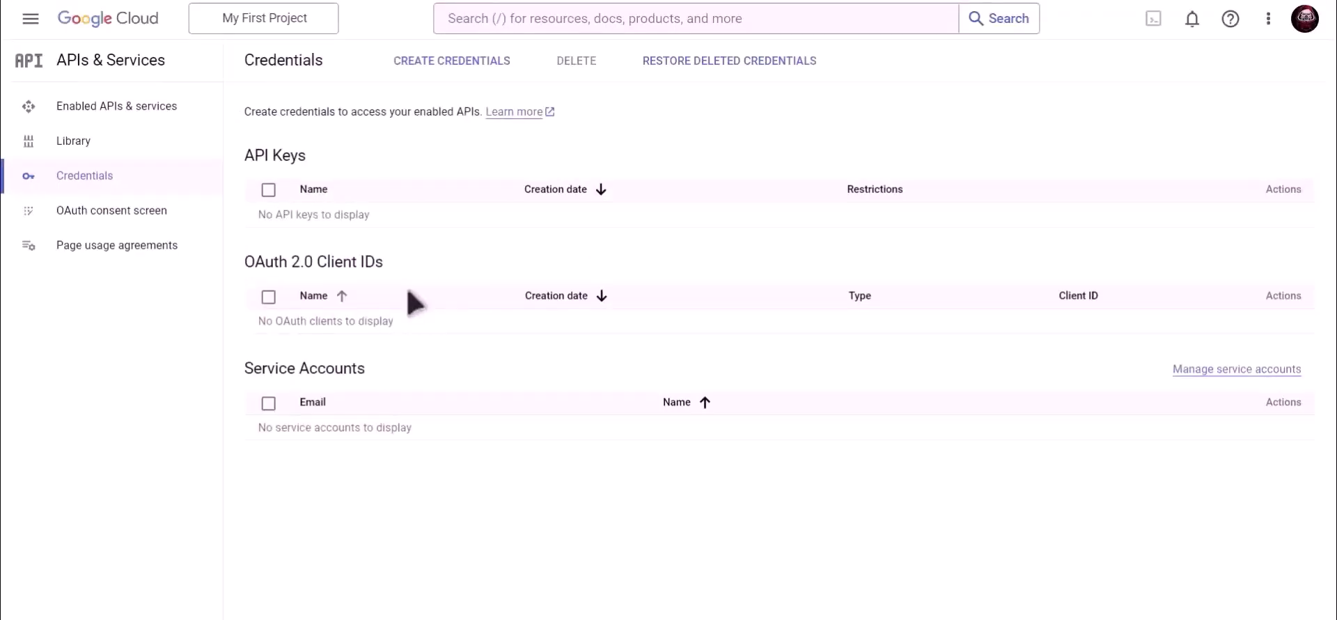
# Find the Google Drive API in Google Cloud and enable it for the project
pyautogui.click(591, 18)
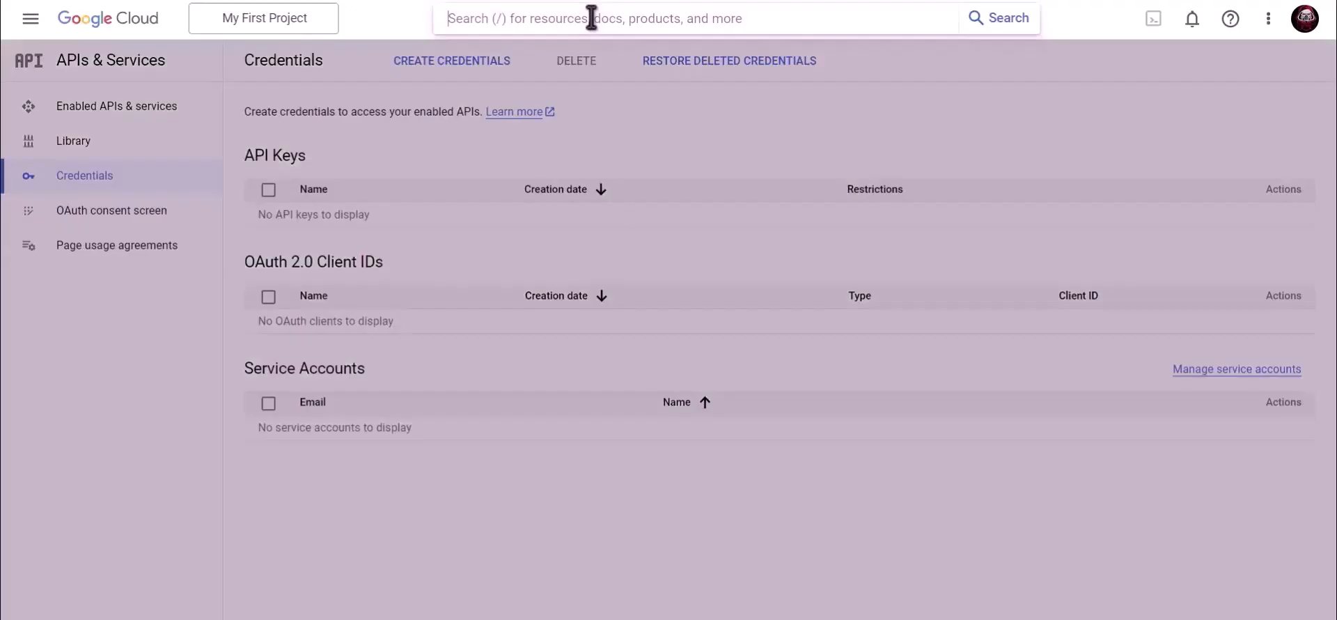
pyautogui.write('Google')
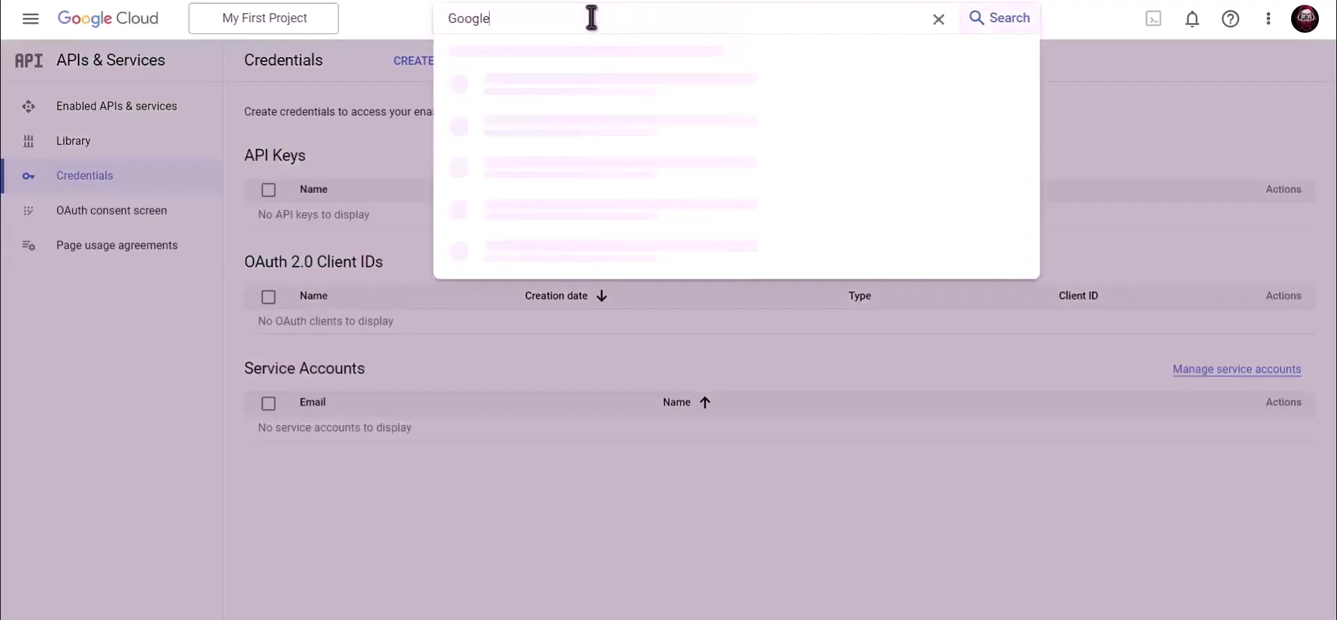
pyautogui.write(' Drive API')
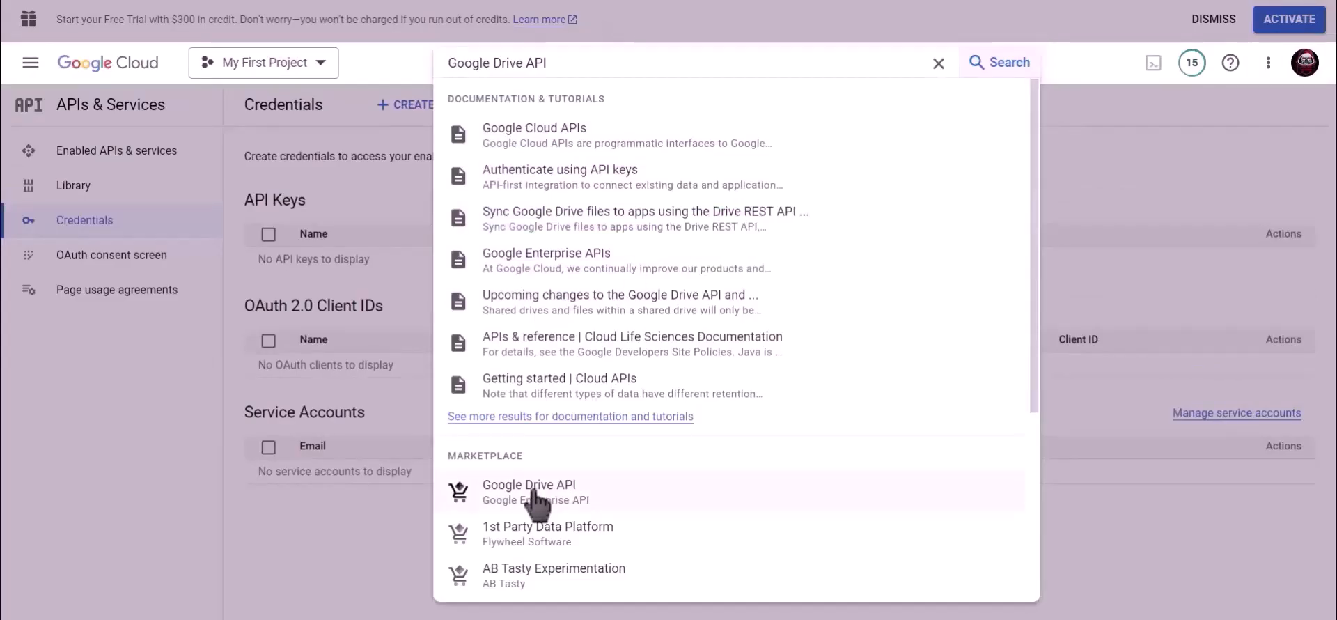
pyautogui.click(537, 496)
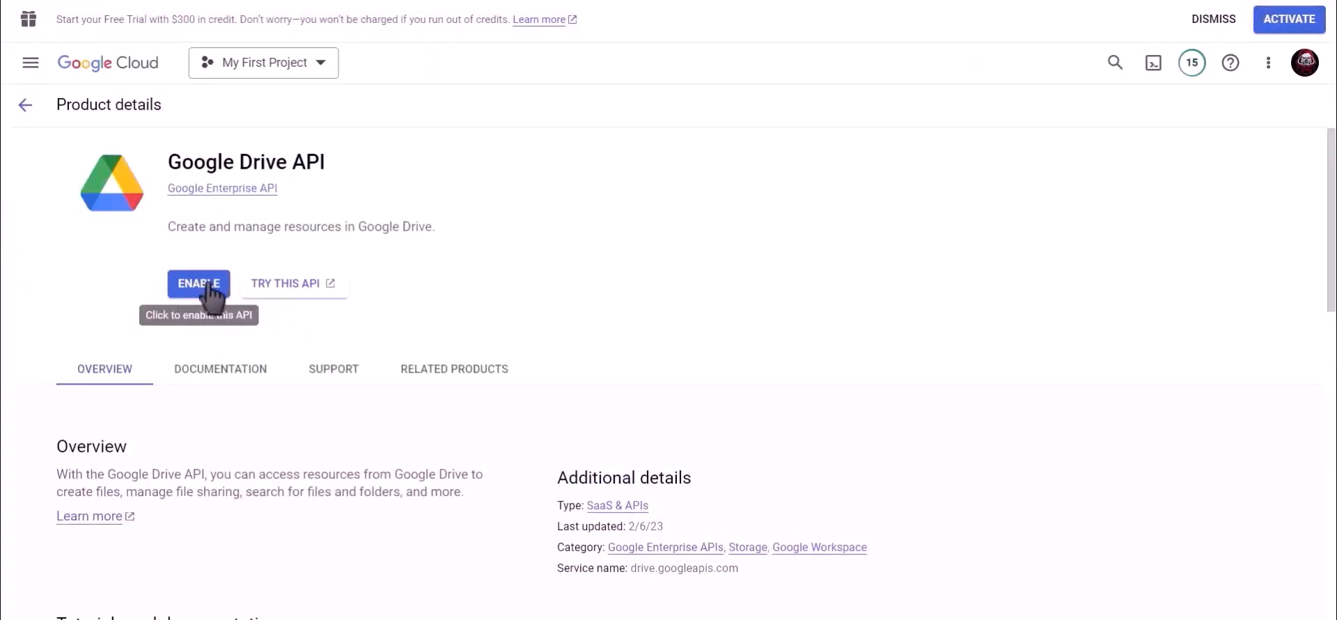
pyautogui.click(209, 289)
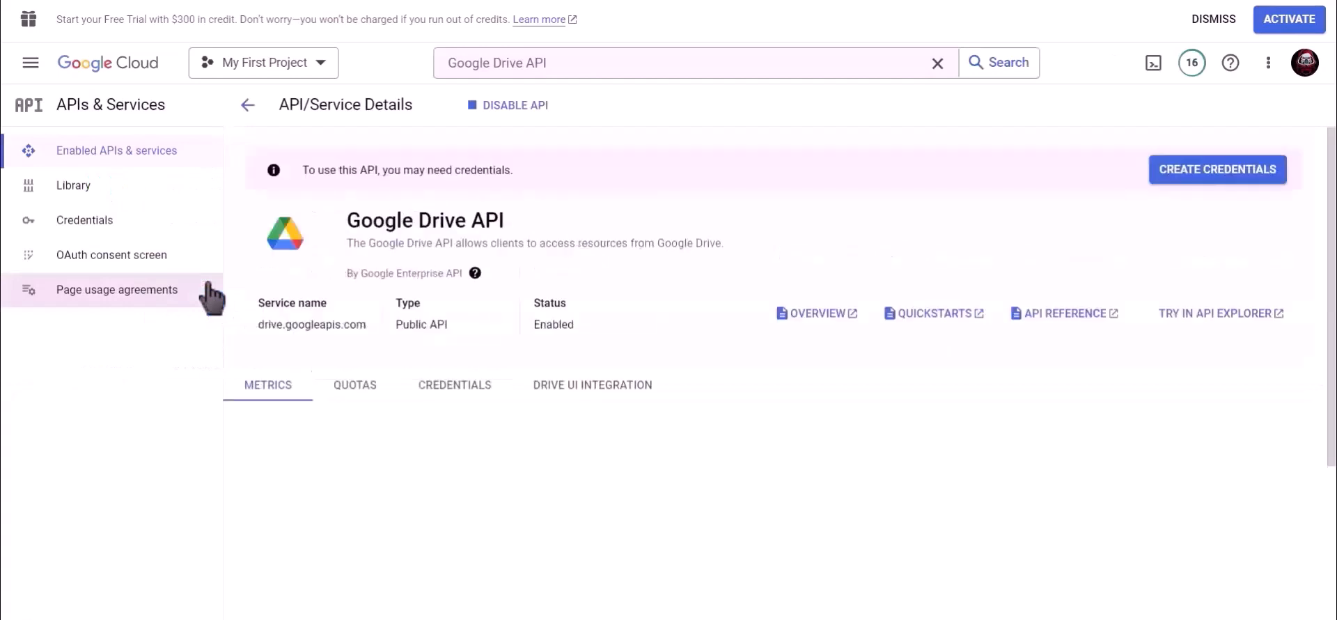
# Start a Web application OAuth client ID named Bit Integrations from the Credentials page
pyautogui.click(115, 236)
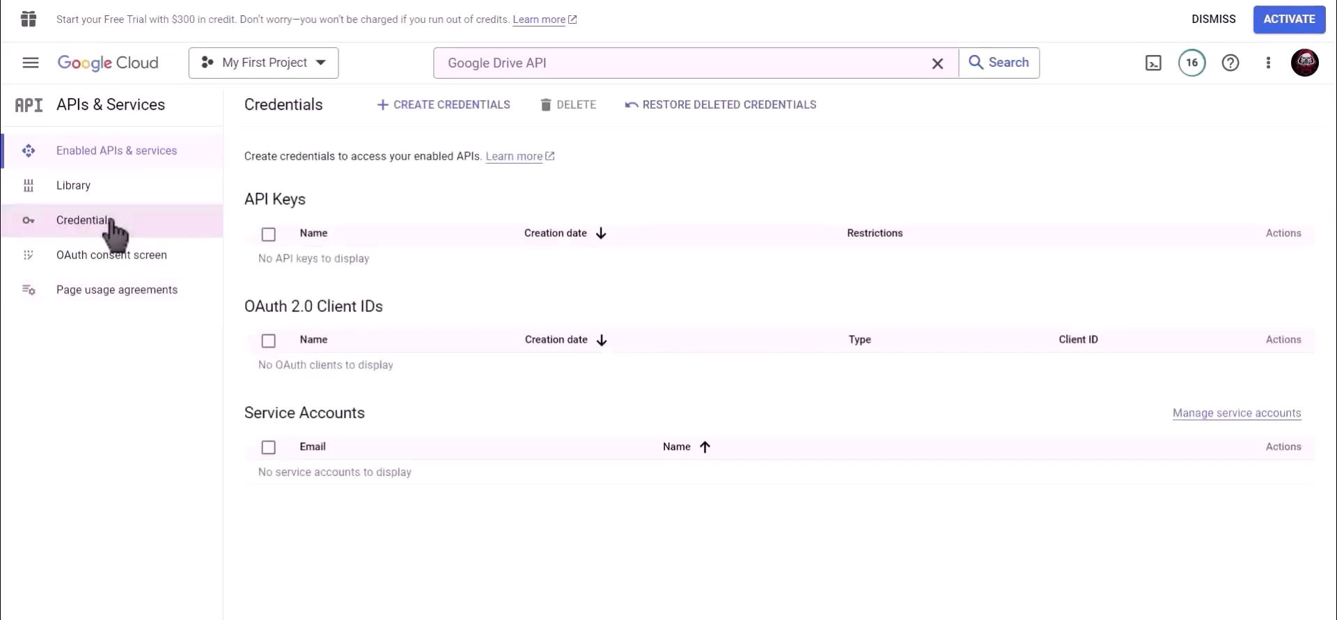
pyautogui.click(446, 107)
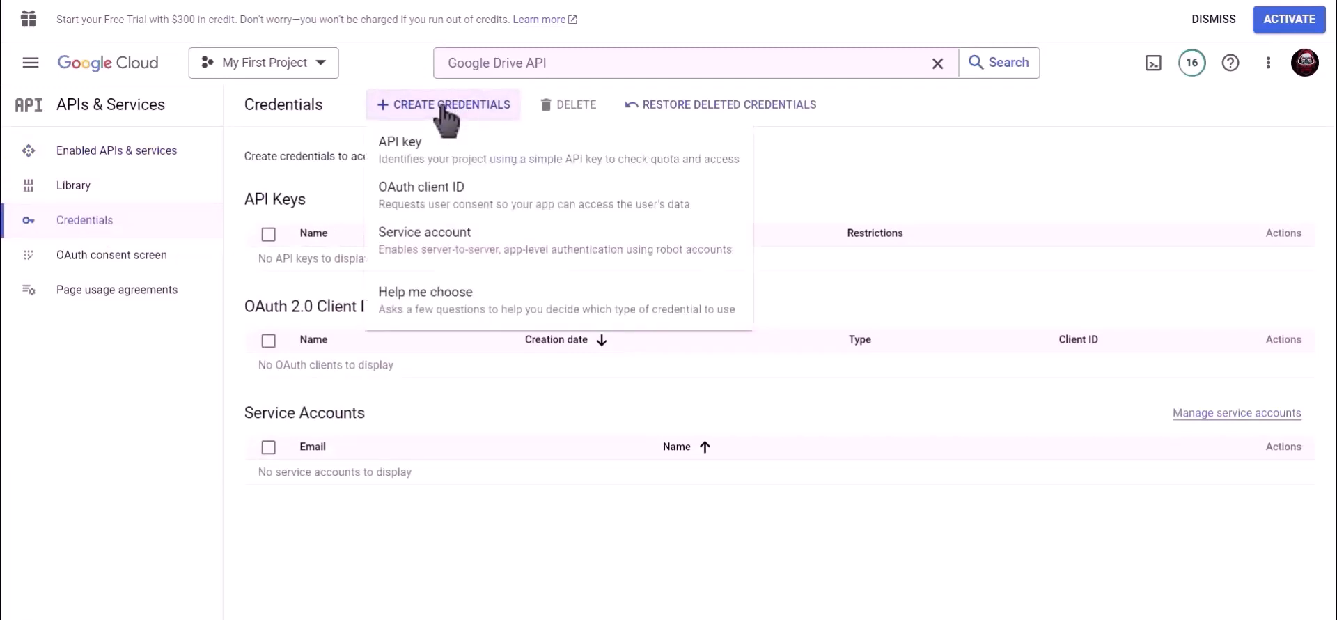
pyautogui.click(503, 205)
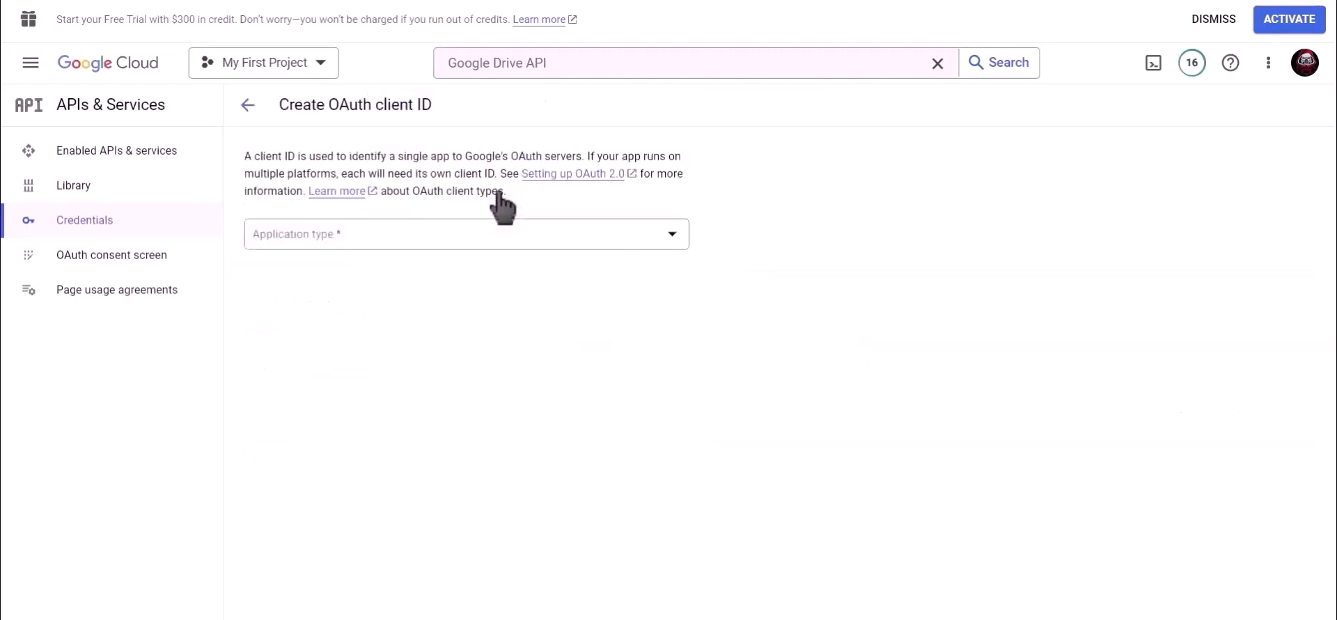
pyautogui.click(342, 235)
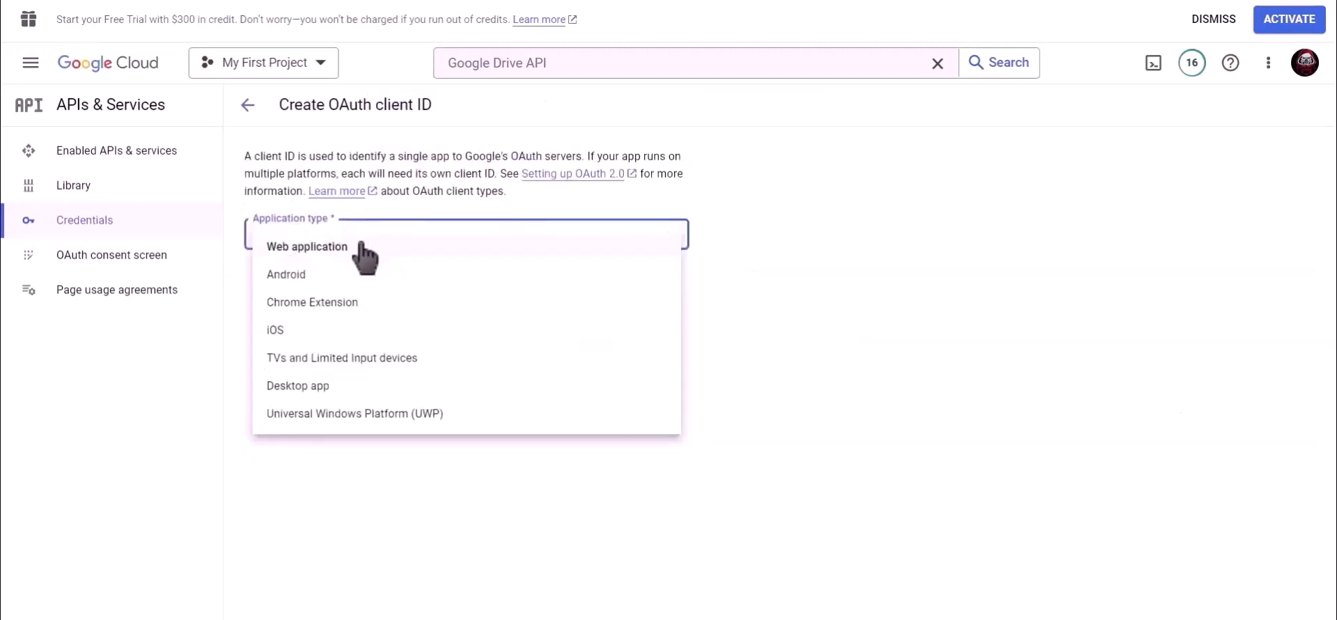
pyautogui.click(361, 246)
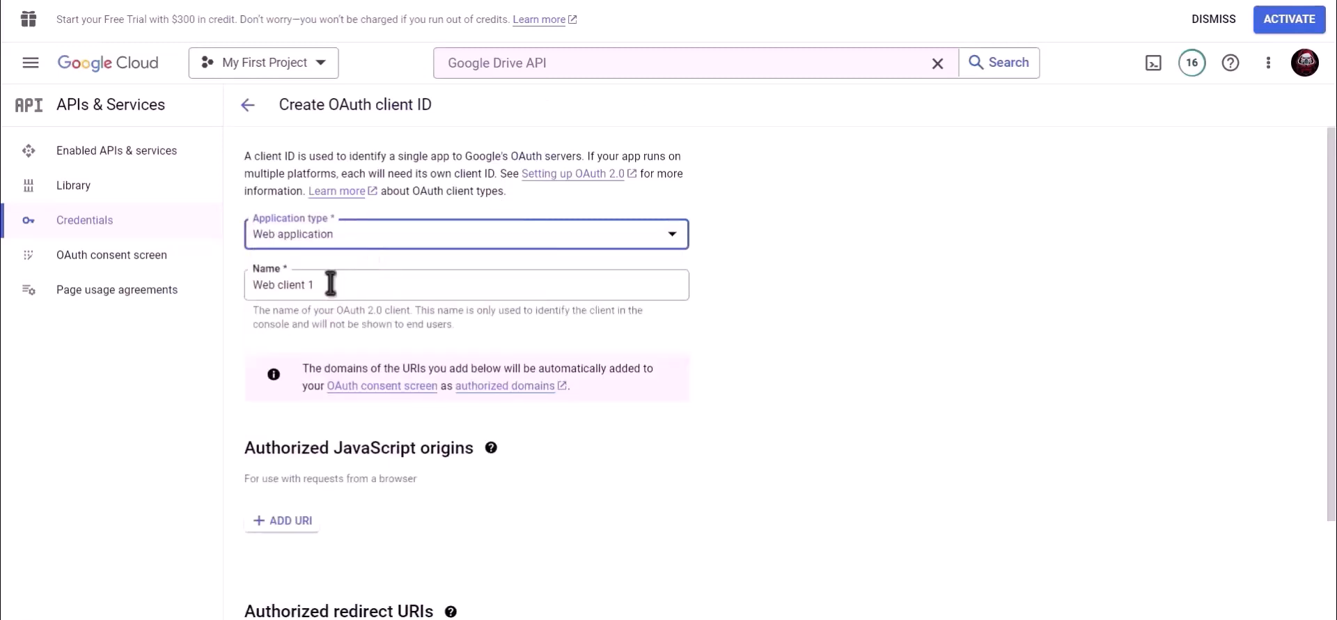
pyautogui.moveTo(328, 286); pyautogui.dragTo(250, 287)
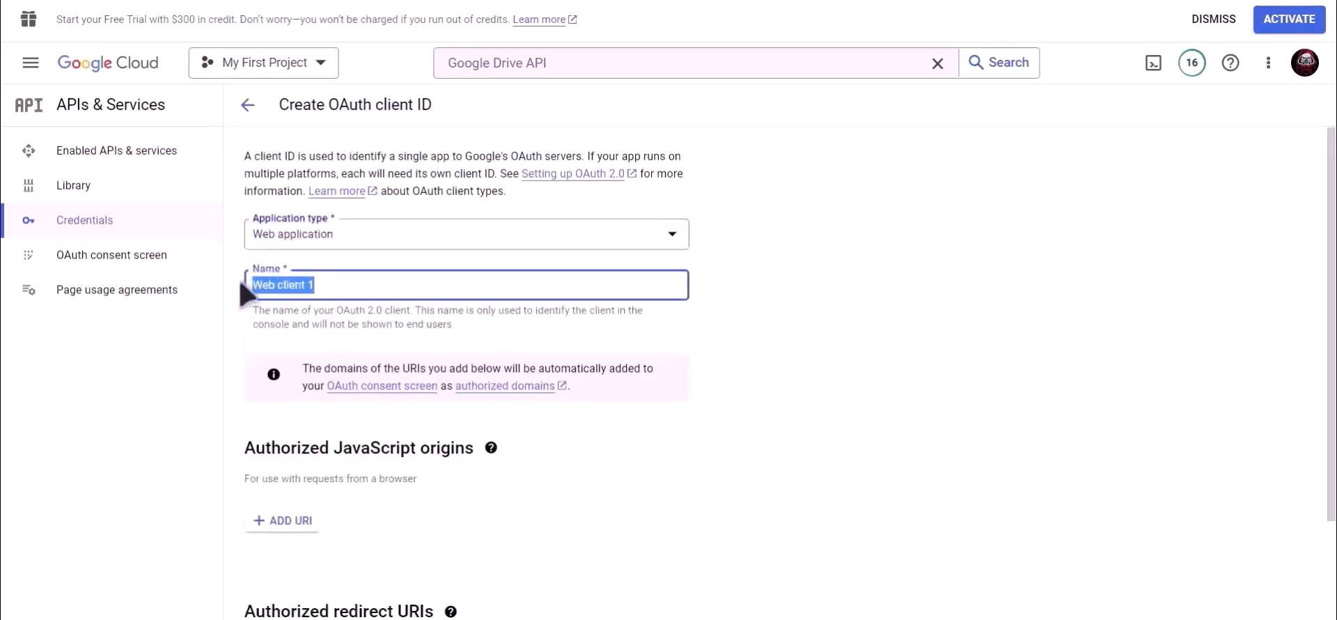
pyautogui.write('Bl')
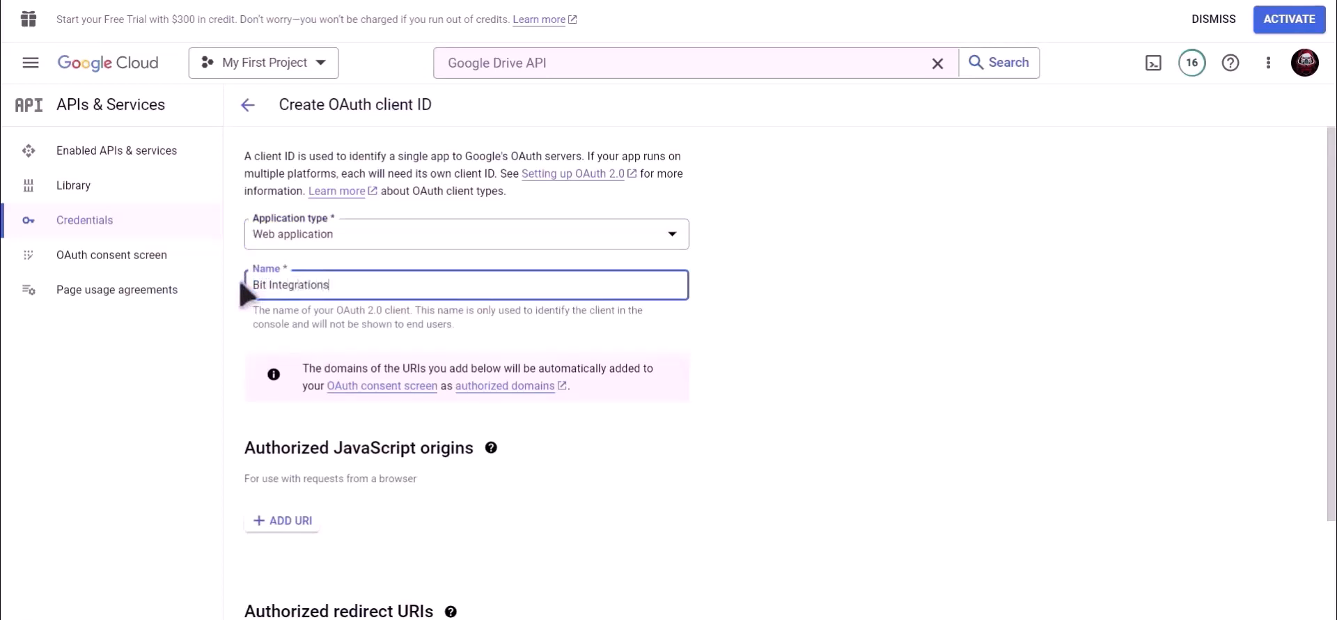
pyautogui.click(717, 353)
pyautogui.scroll(-2, 705, 355)
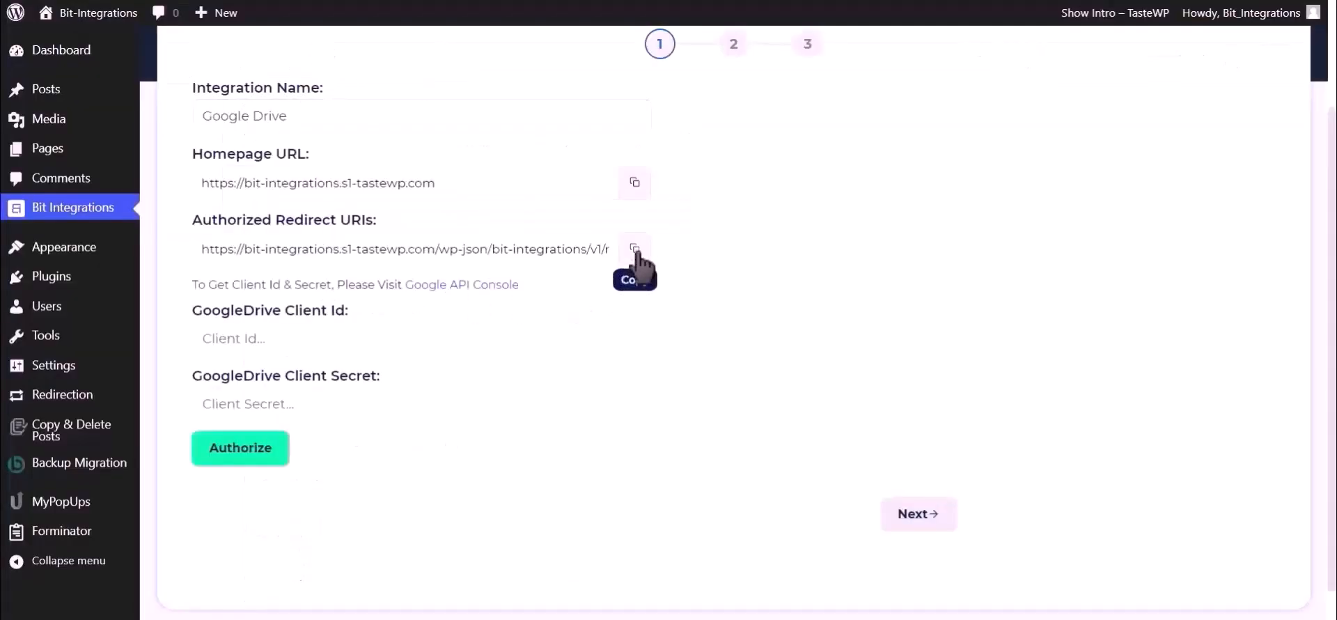
# Add the copied Bit Integrations redirect URI as an authorized redirect URI and create the client
pyautogui.click(635, 251)
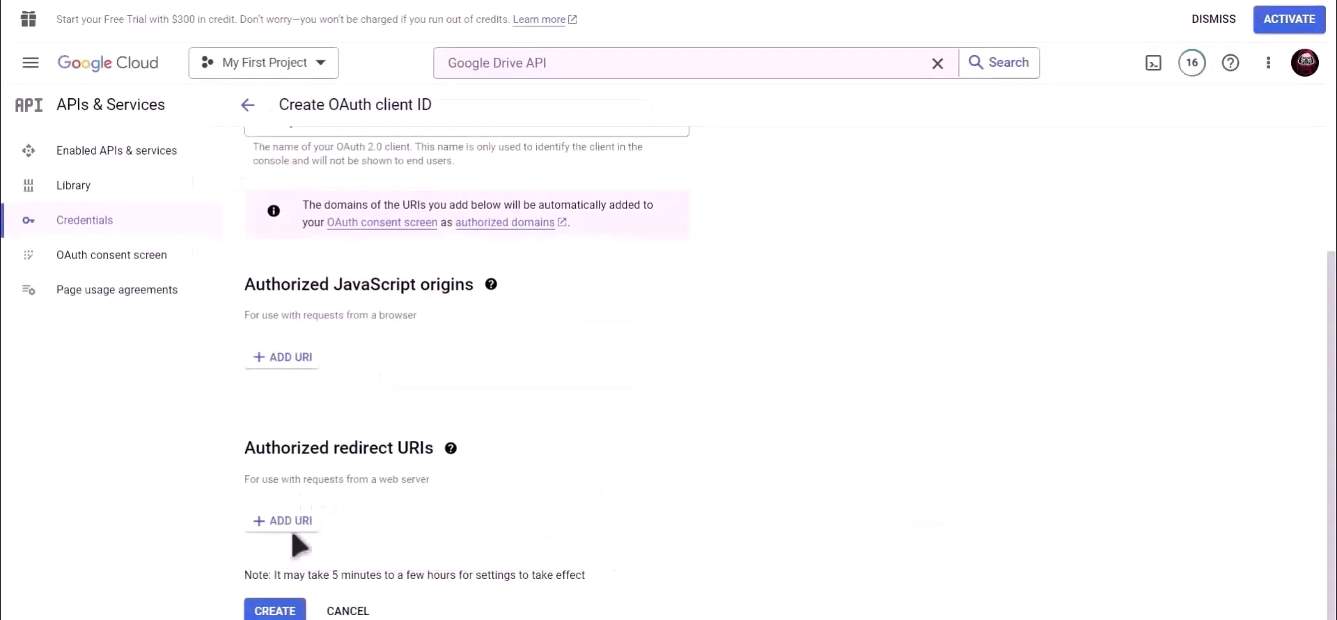
pyautogui.click(288, 527)
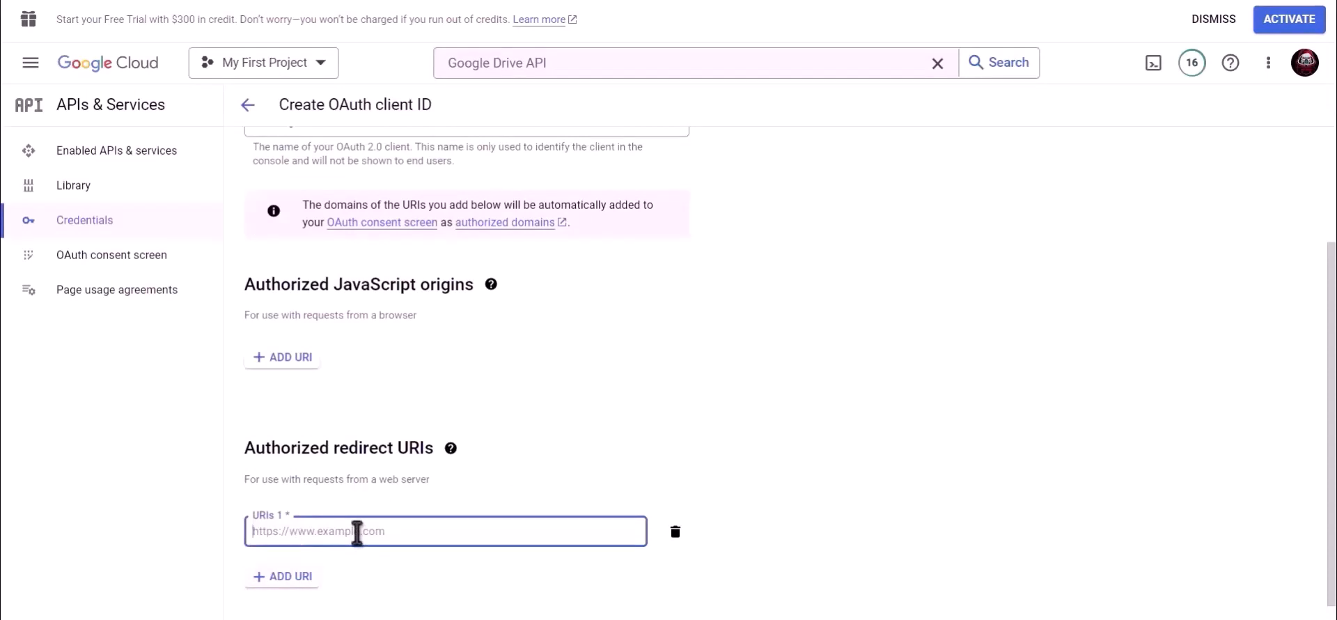
pyautogui.hotkey('ctrl', 'v')
pyautogui.scroll(-1, 656, 452)
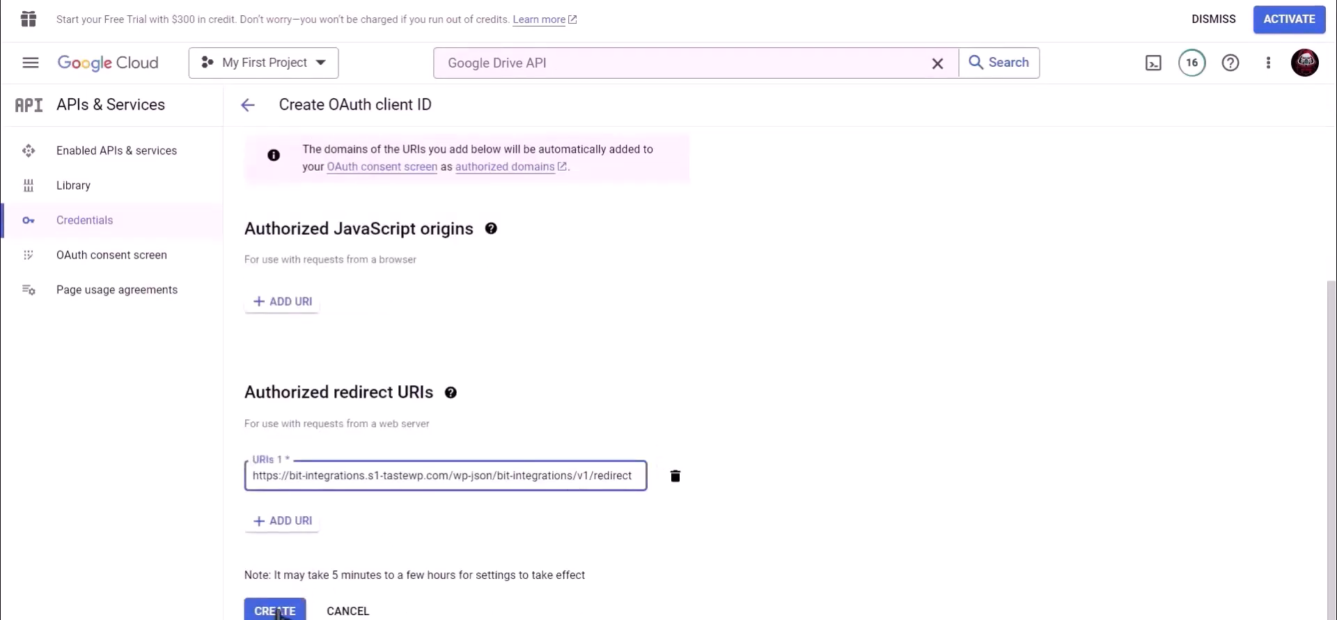
pyautogui.click(276, 610)
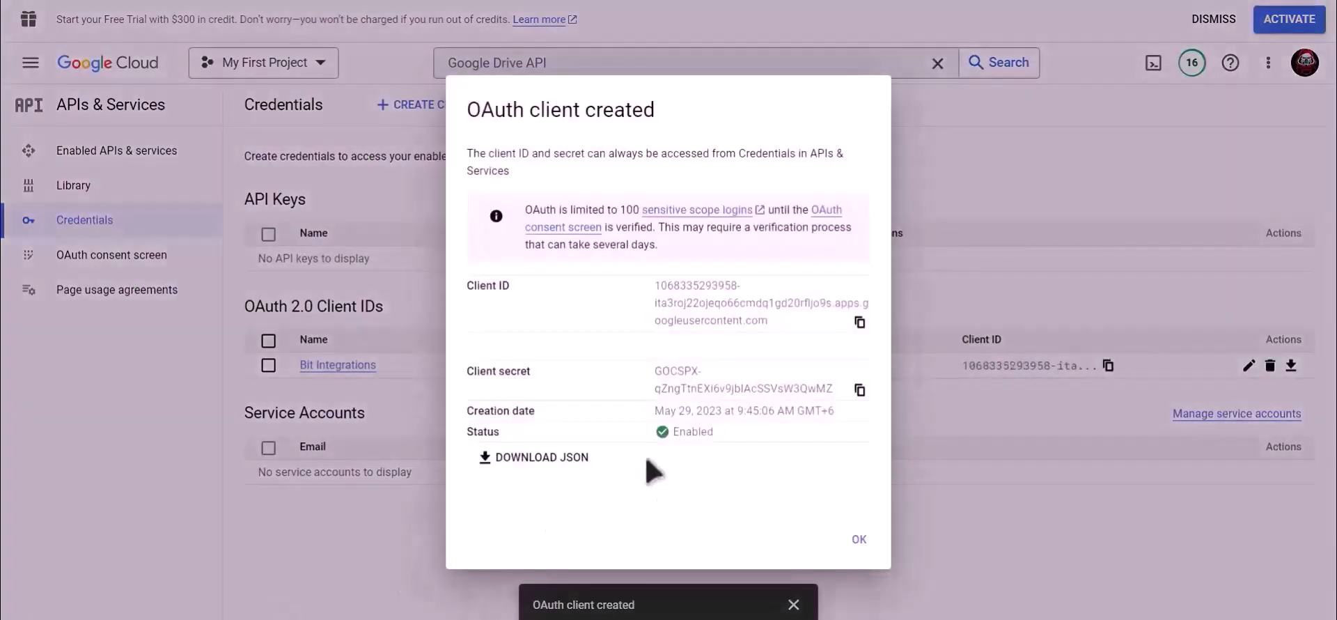
# Paste the new client ID into GoogleDrive Client Id and copy the client secret
pyautogui.moveTo(514, 287); pyautogui.dragTo(457, 288)
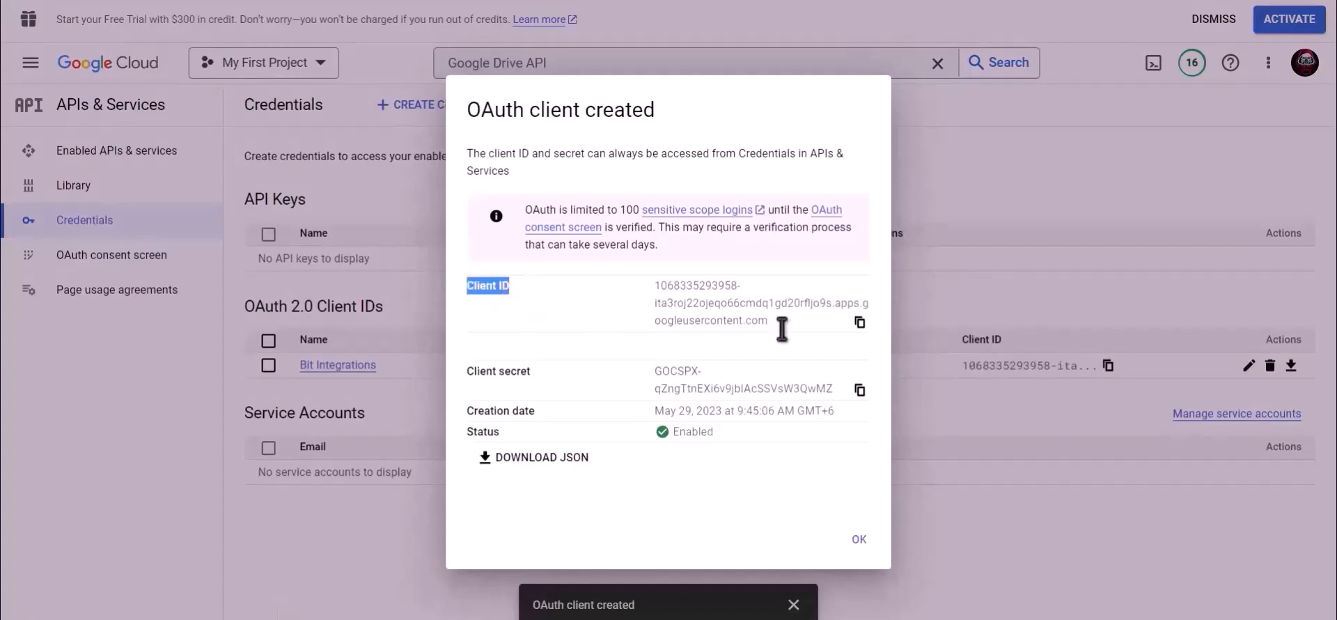
pyautogui.click(860, 322)
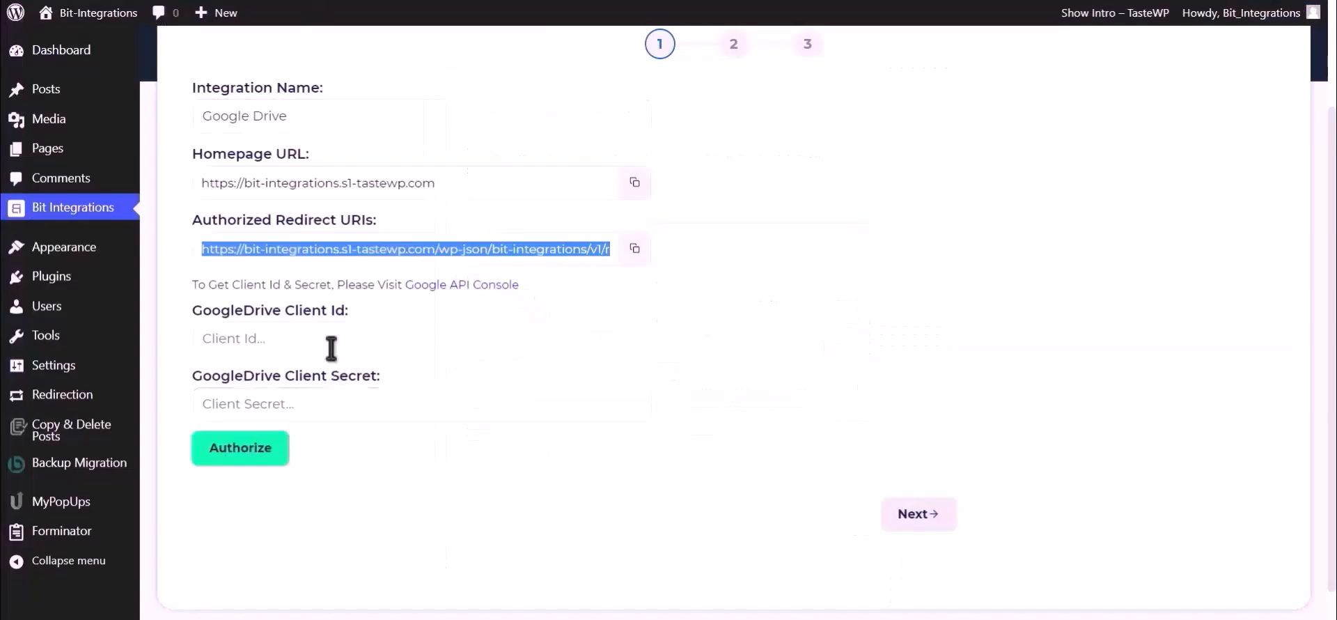
pyautogui.click(332, 348)
pyautogui.hotkey('ctrl', 'v')
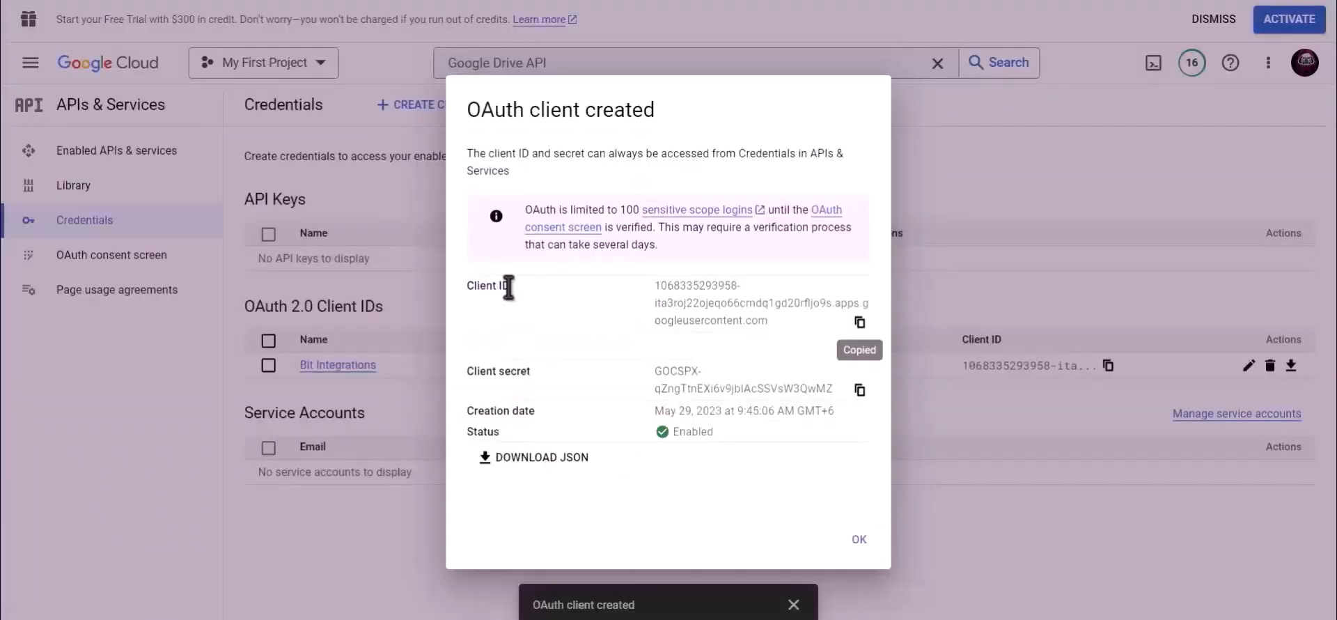
pyautogui.moveTo(532, 372); pyautogui.dragTo(467, 376)
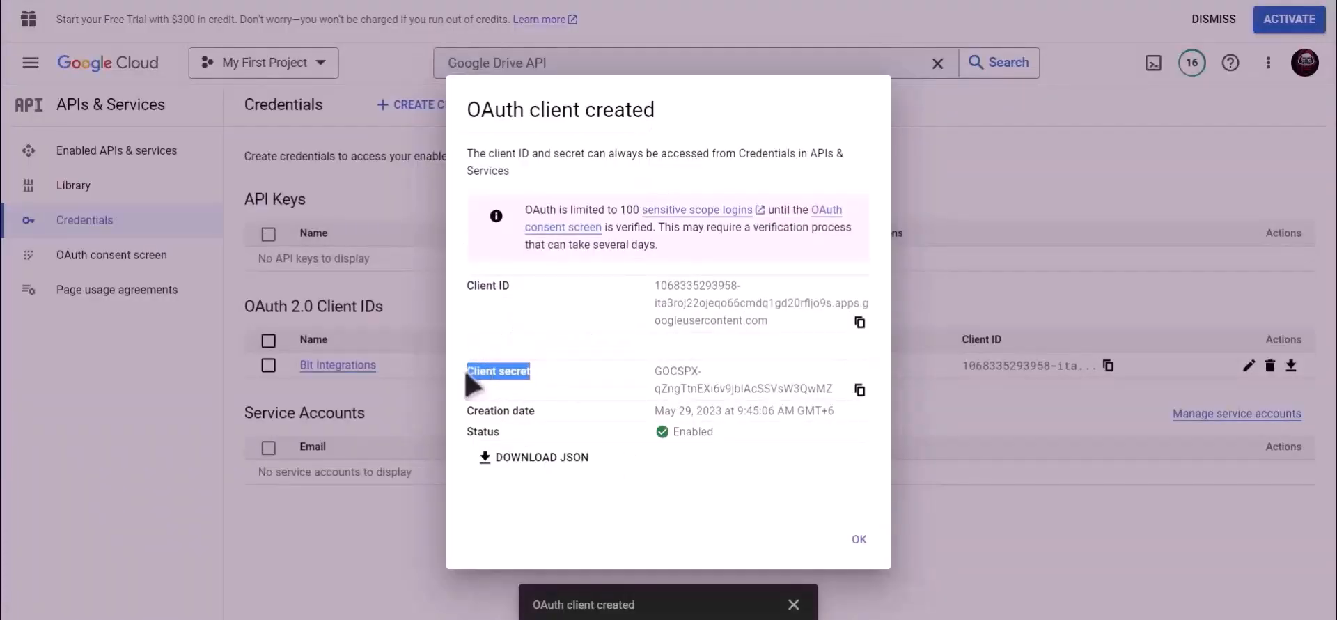
pyautogui.click(860, 390)
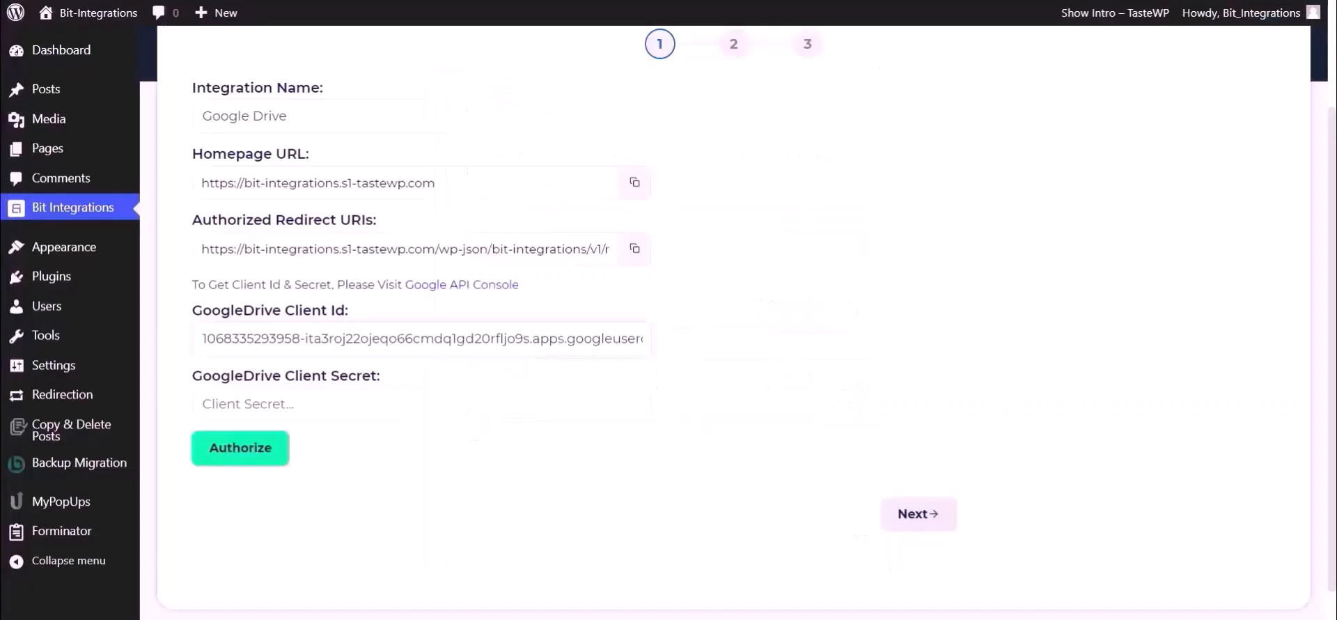
pyautogui.click(318, 411)
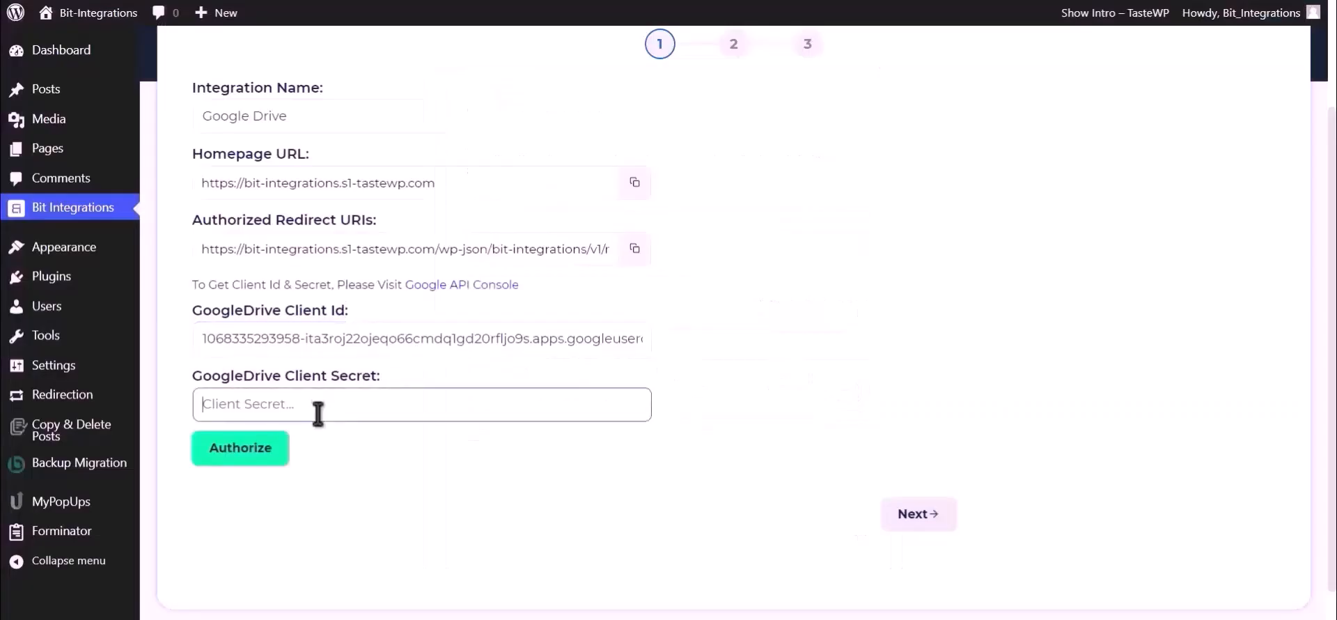
# Paste the client secret and authorize Drive access, bypassing the unverified-app warning
pyautogui.hotkey('ctrl', 'v')
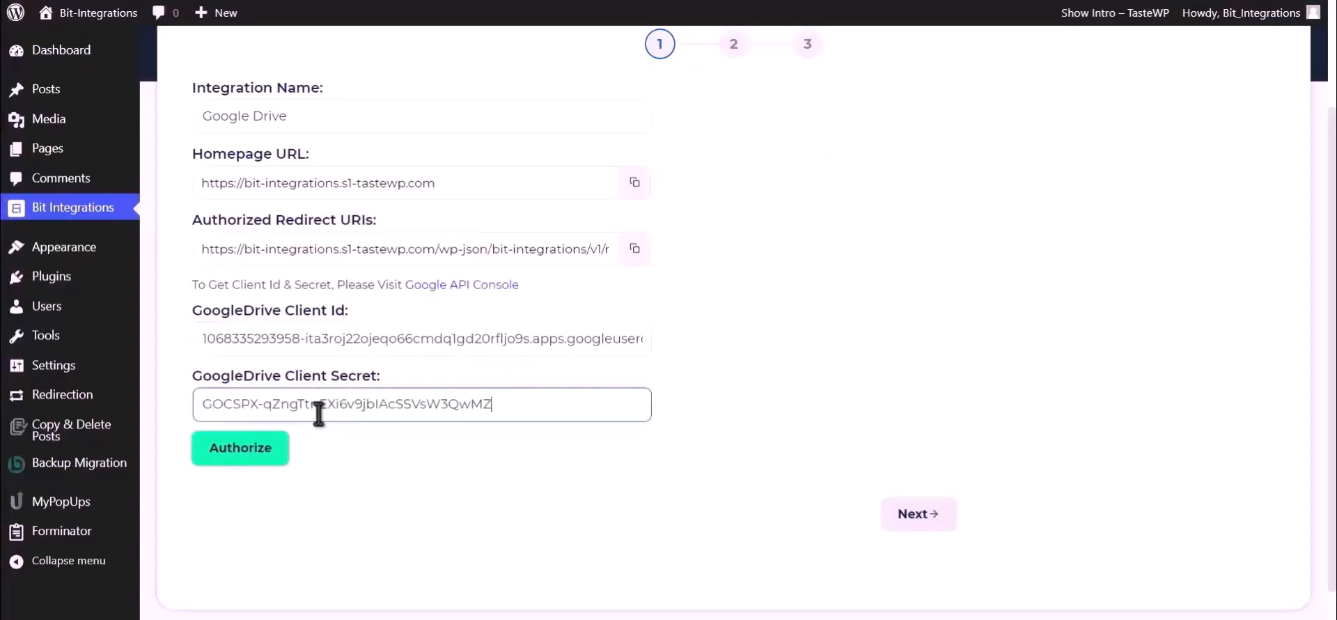
pyautogui.click(239, 451)
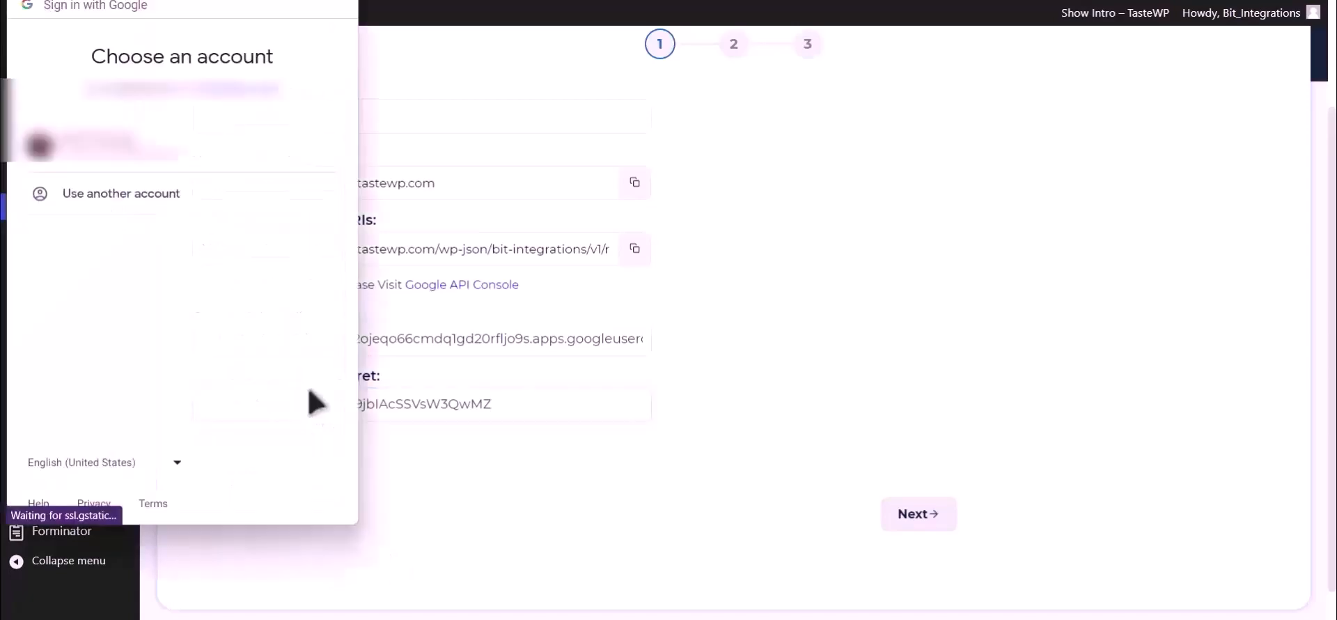
pyautogui.click(202, 170)
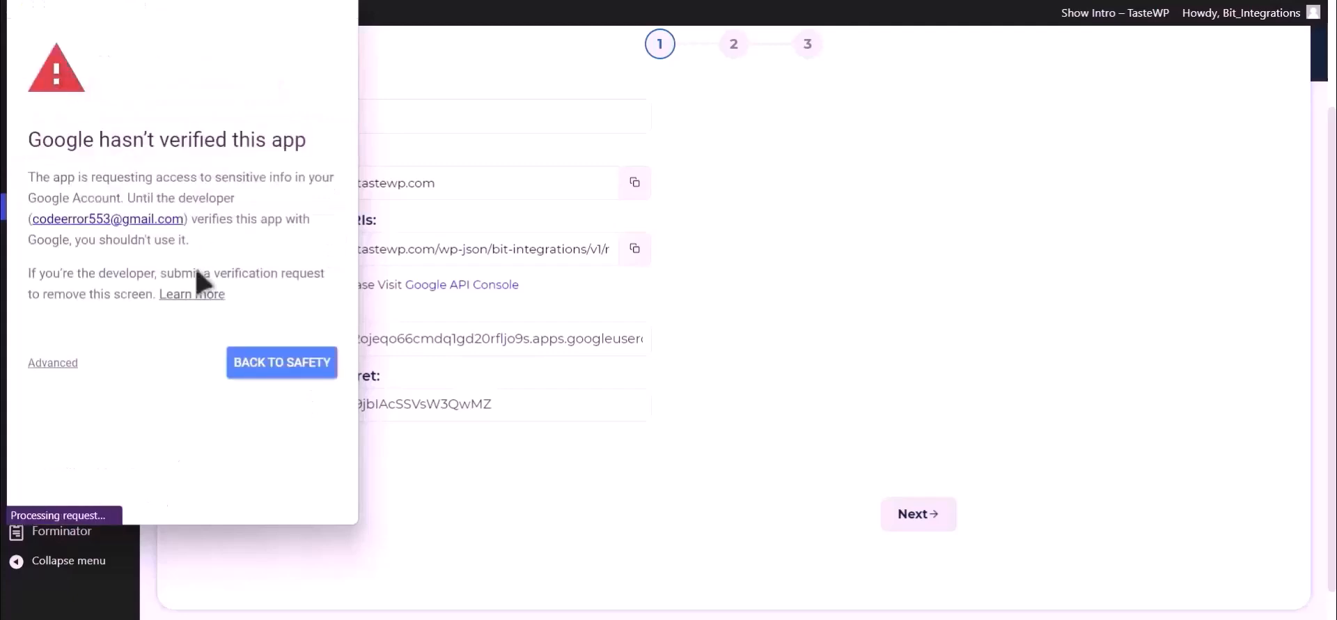
pyautogui.click(68, 365)
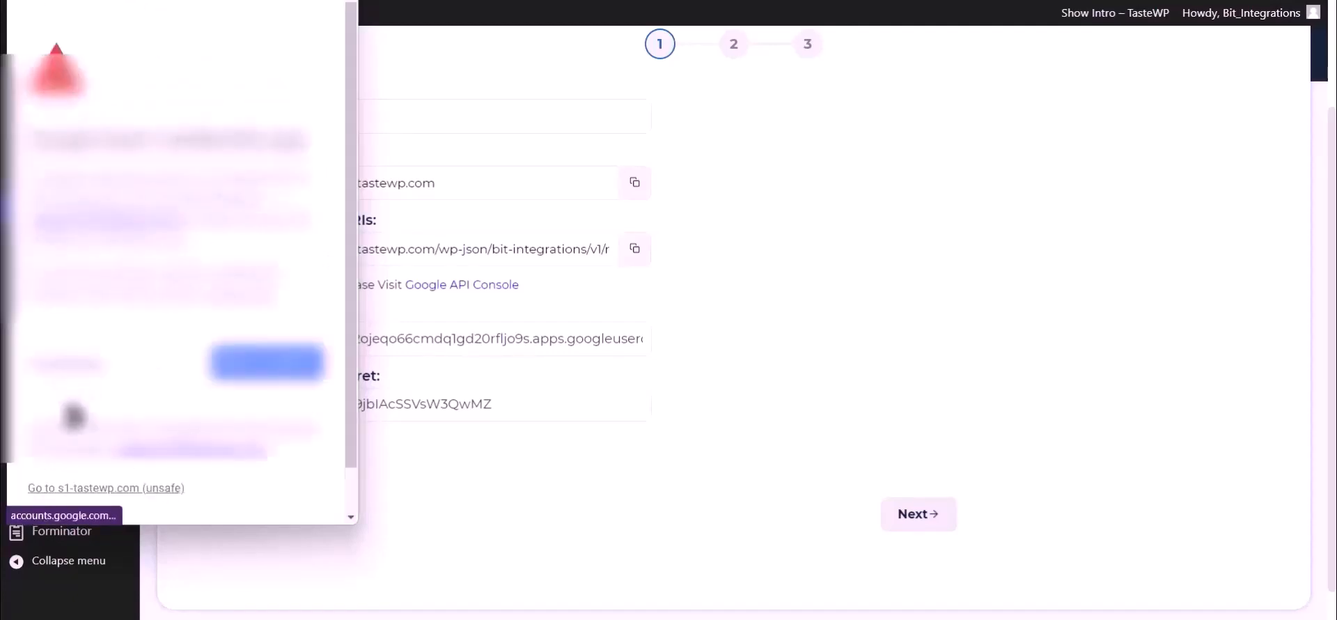
pyautogui.click(139, 486)
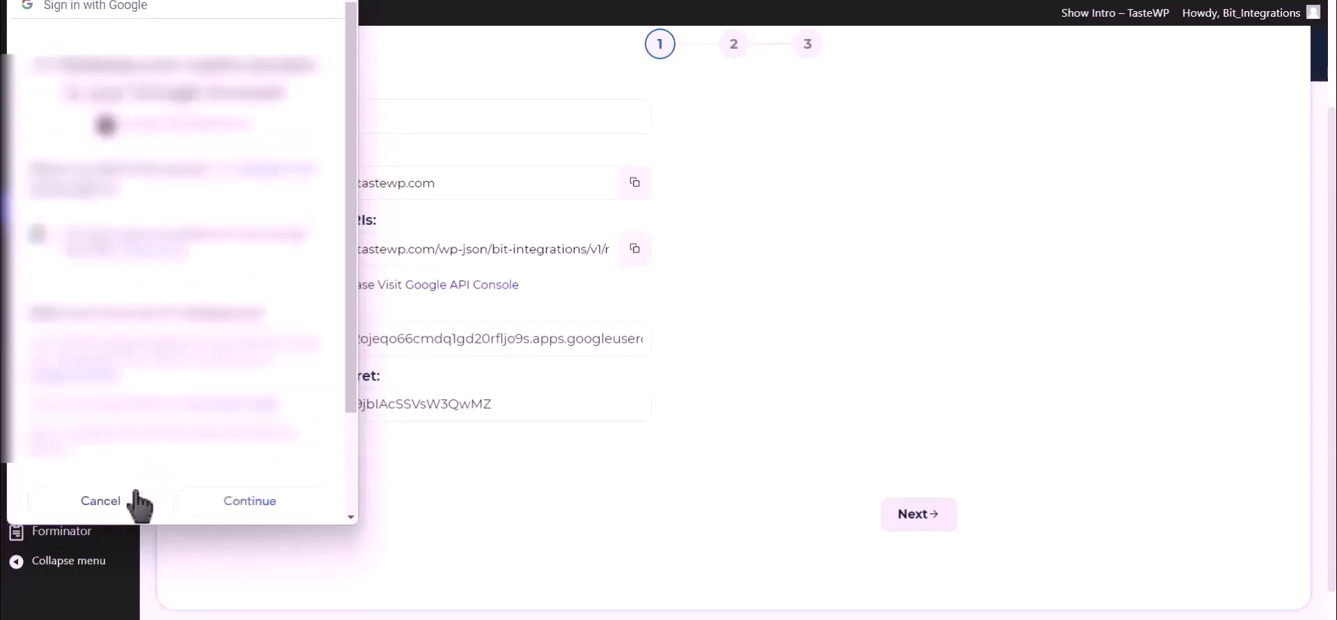
pyautogui.click(270, 513)
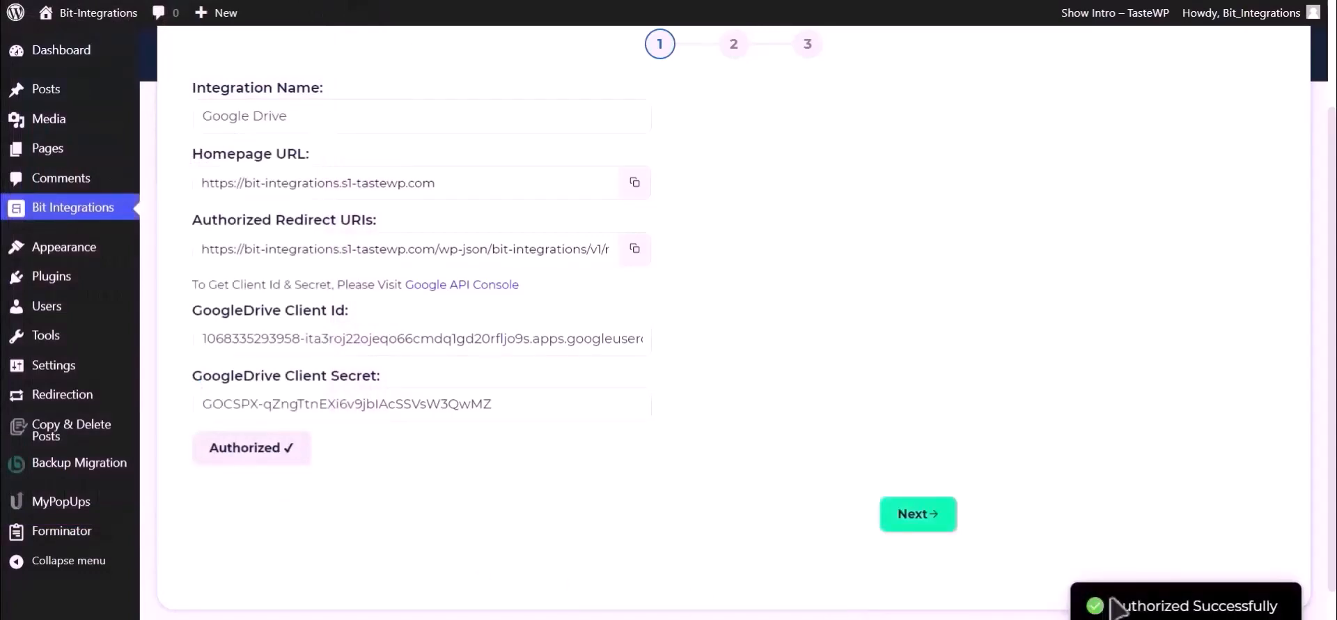
pyautogui.moveTo(1114, 605); pyautogui.dragTo(1281, 611)
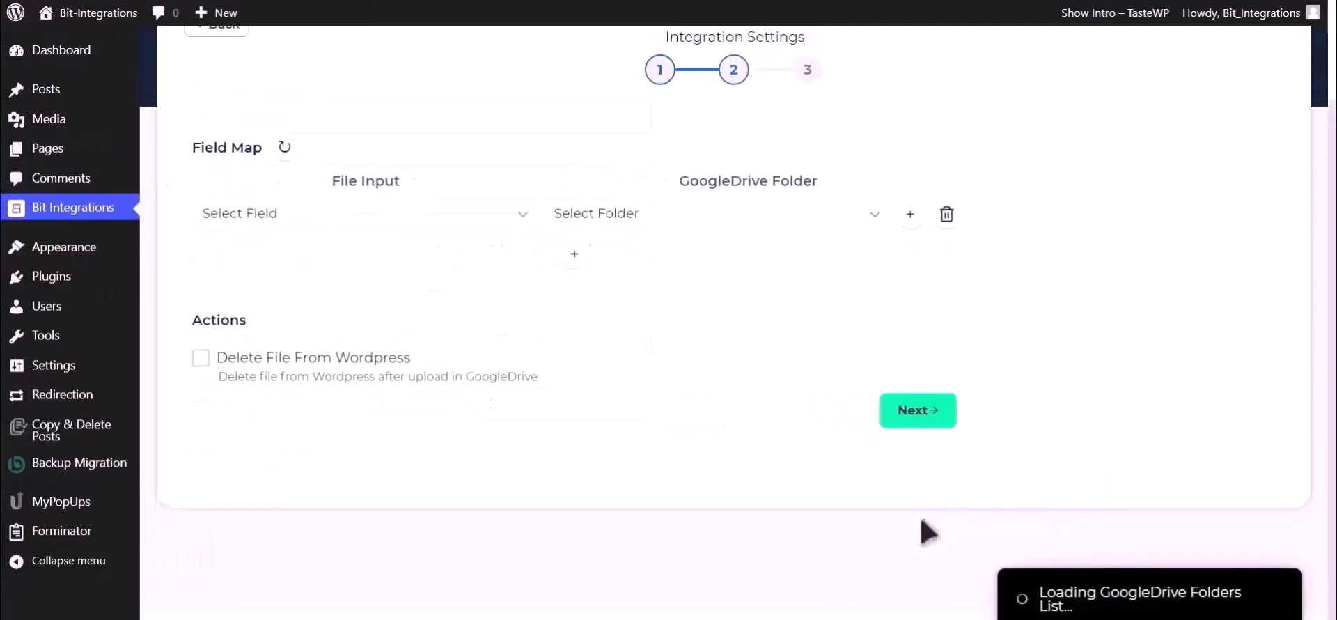
# Map Upload file-1 to the Bit Integrations Drive folder, then finish and save the integration
pyautogui.click(377, 224)
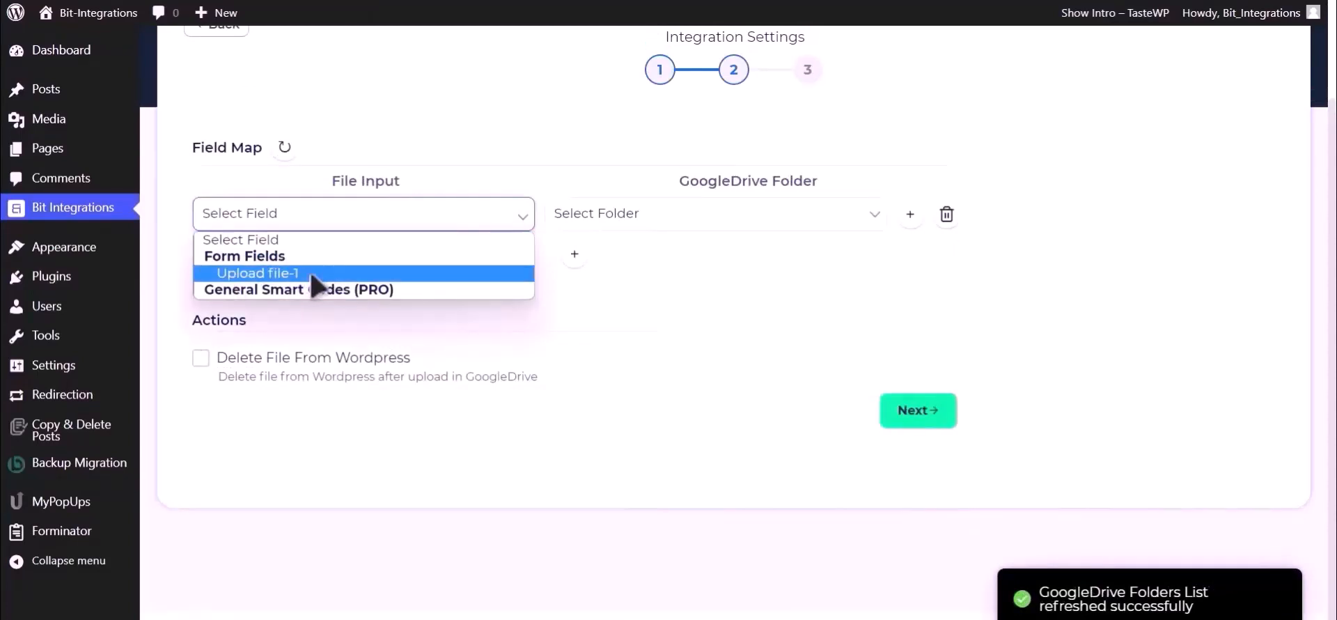
pyautogui.click(312, 274)
pyautogui.click(723, 220)
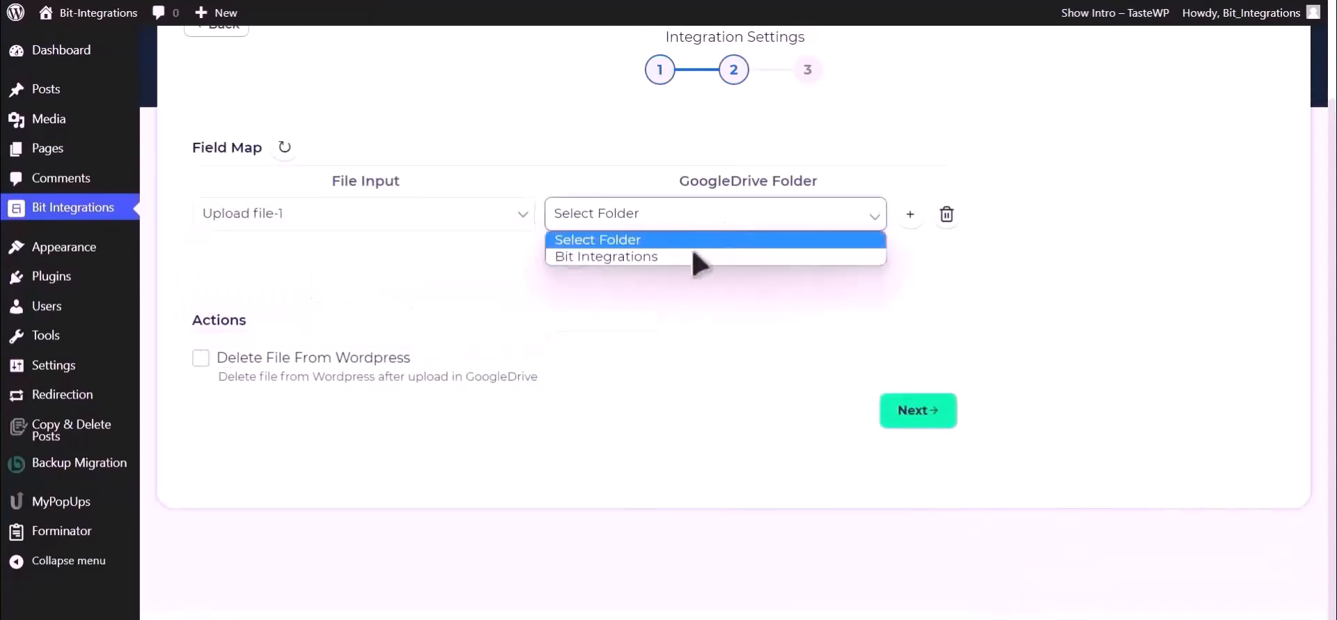
pyautogui.click(696, 264)
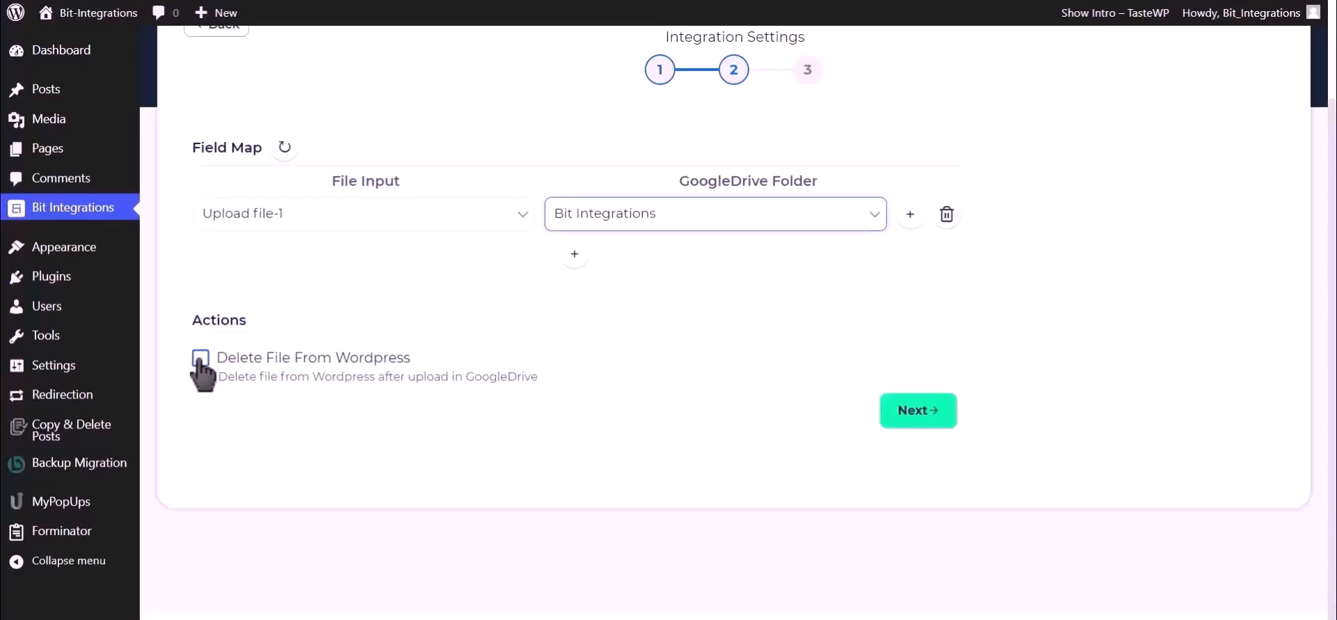
pyautogui.click(919, 412)
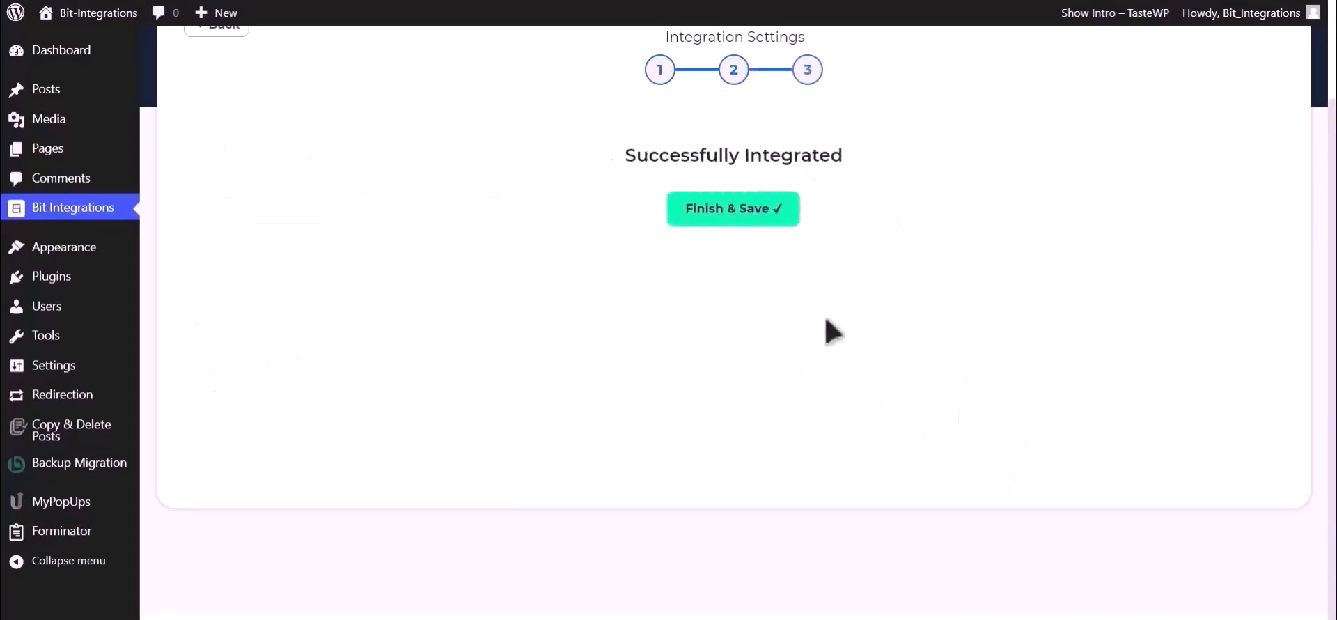
pyautogui.click(745, 217)
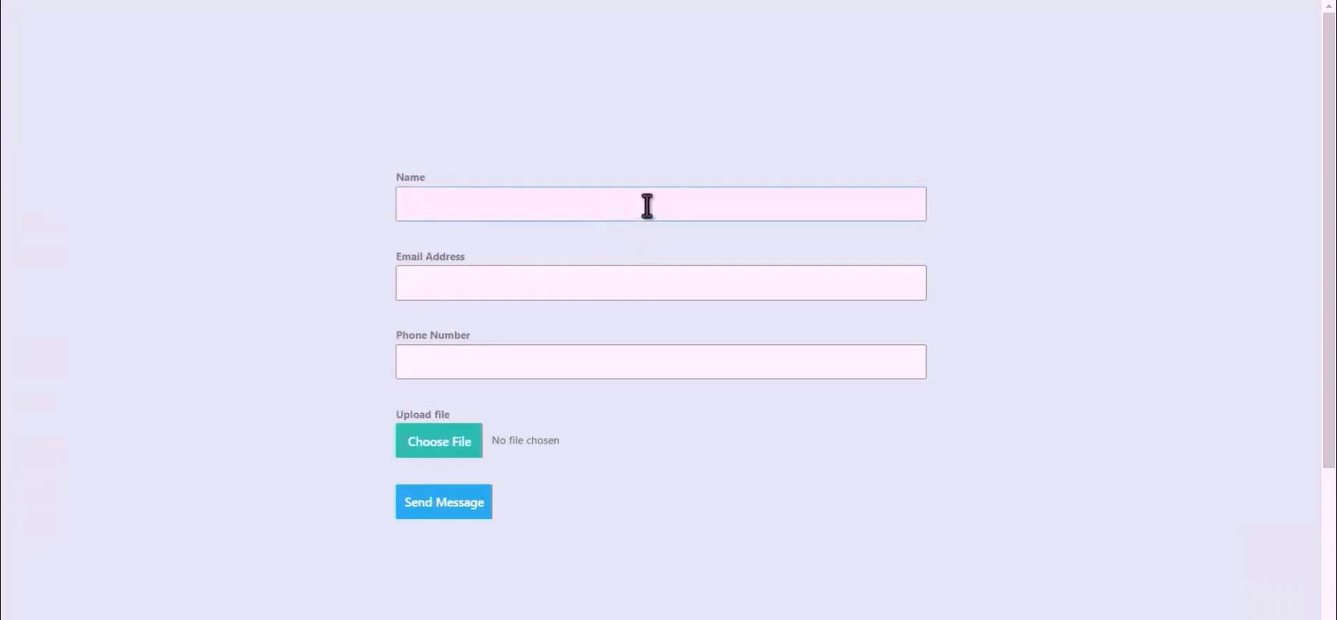
# Fill the Contact form with name 'Bit Integrations', an e-mail address and a phone number
pyautogui.write('Bit Integrations')
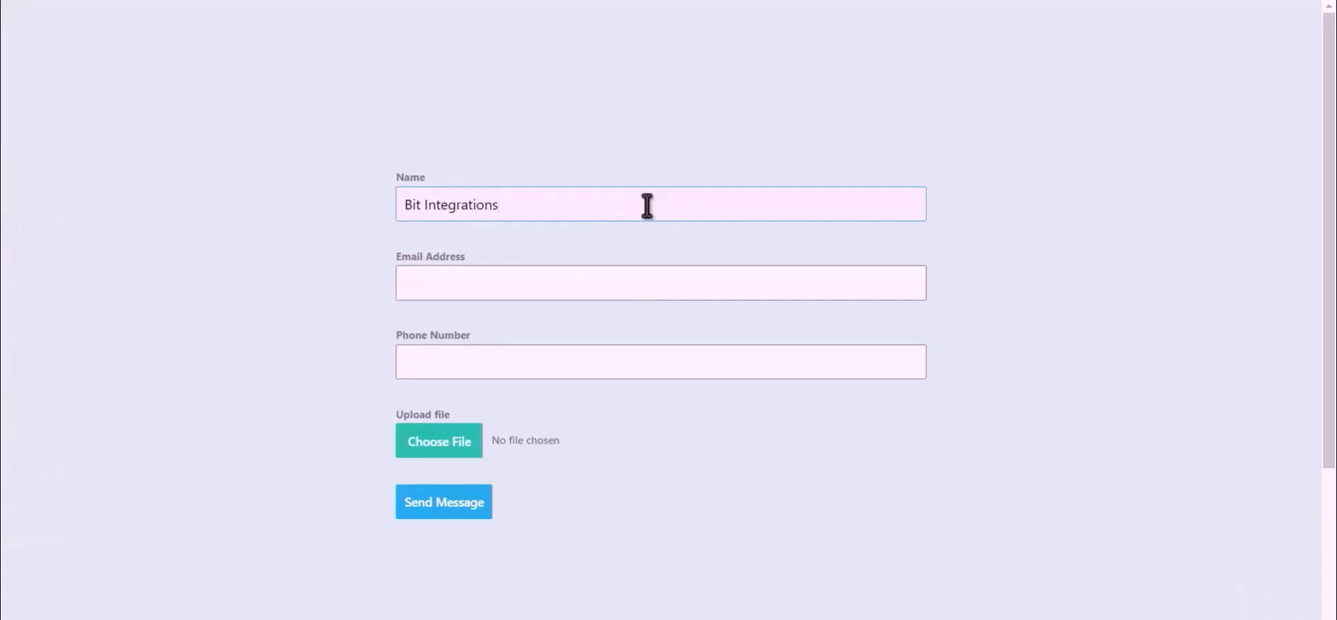
pyautogui.click(647, 279)
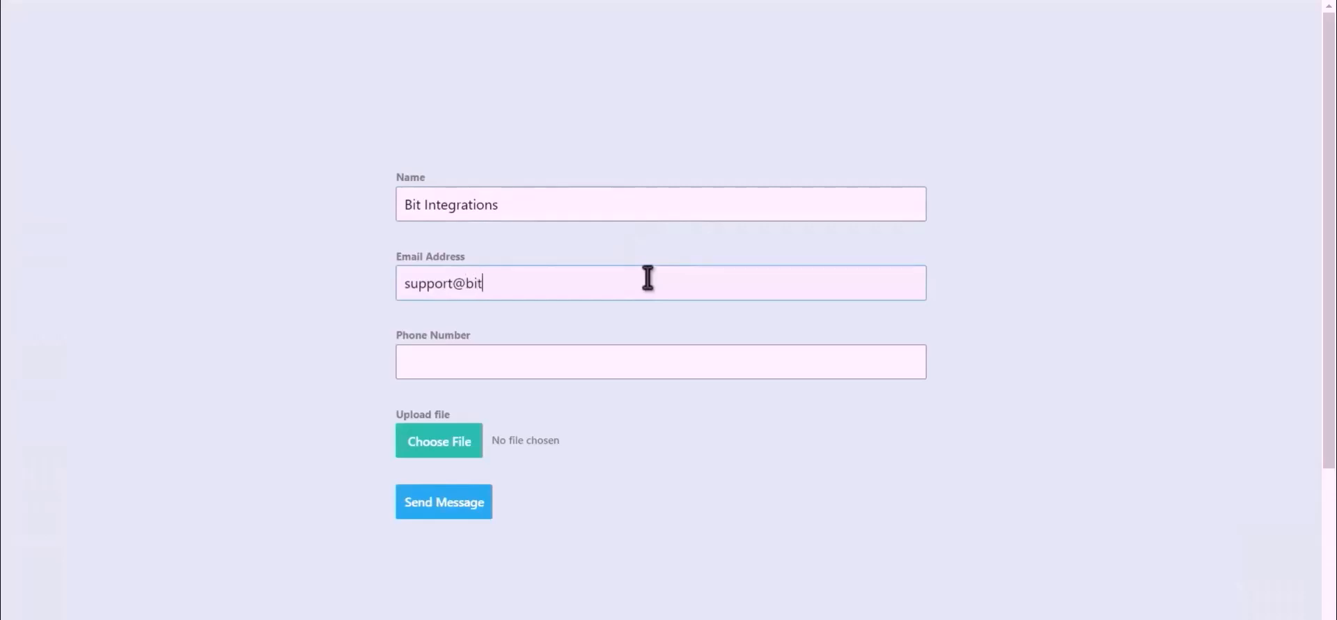
pyautogui.click(583, 365)
pyautogui.write('444555')
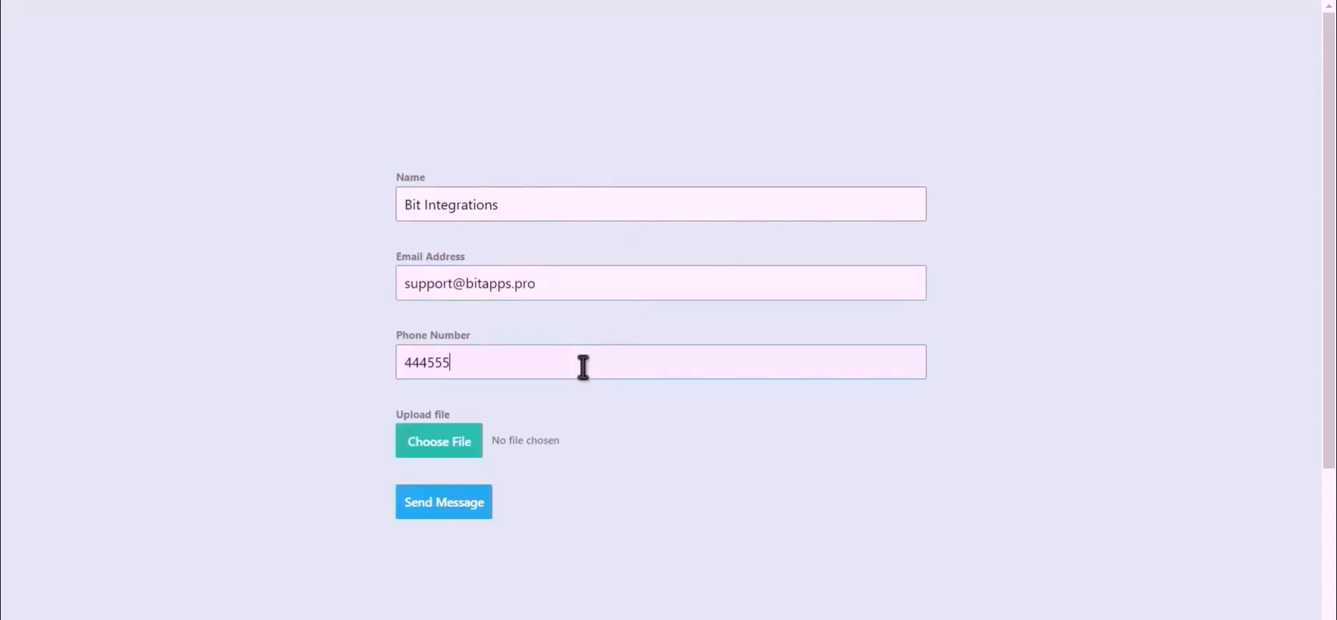
pyautogui.write('666')
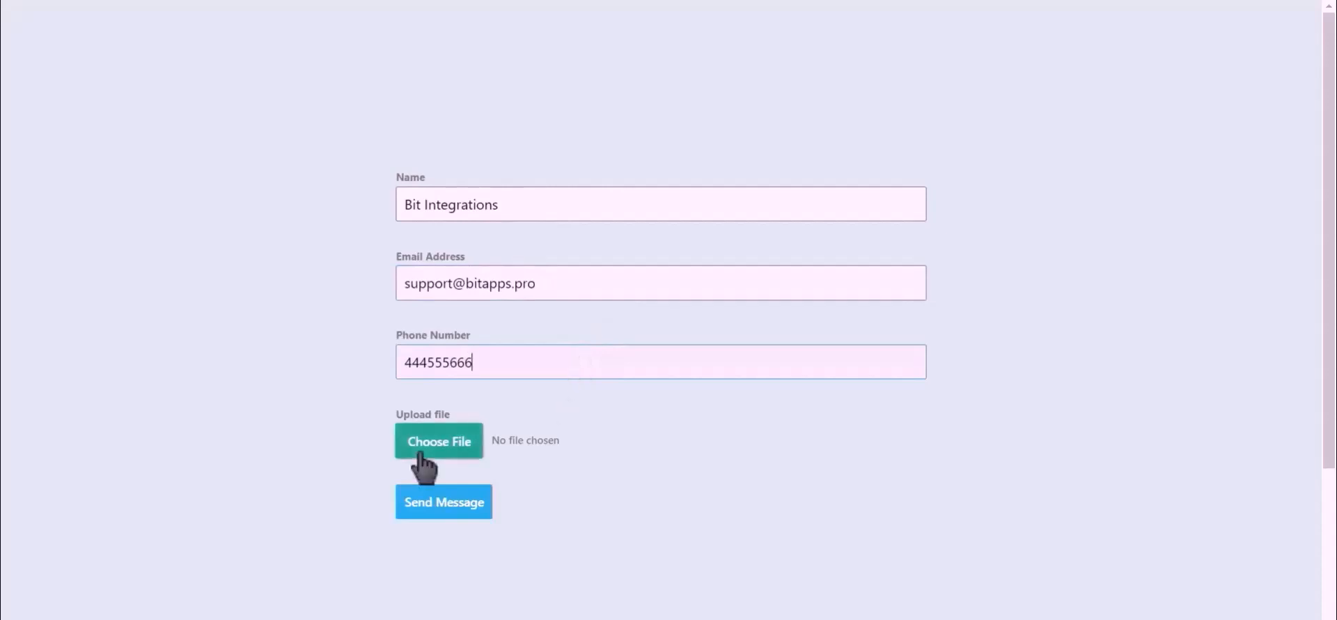
# Attach Bit Integrations.png and submit the test entry
pyautogui.click(421, 454)
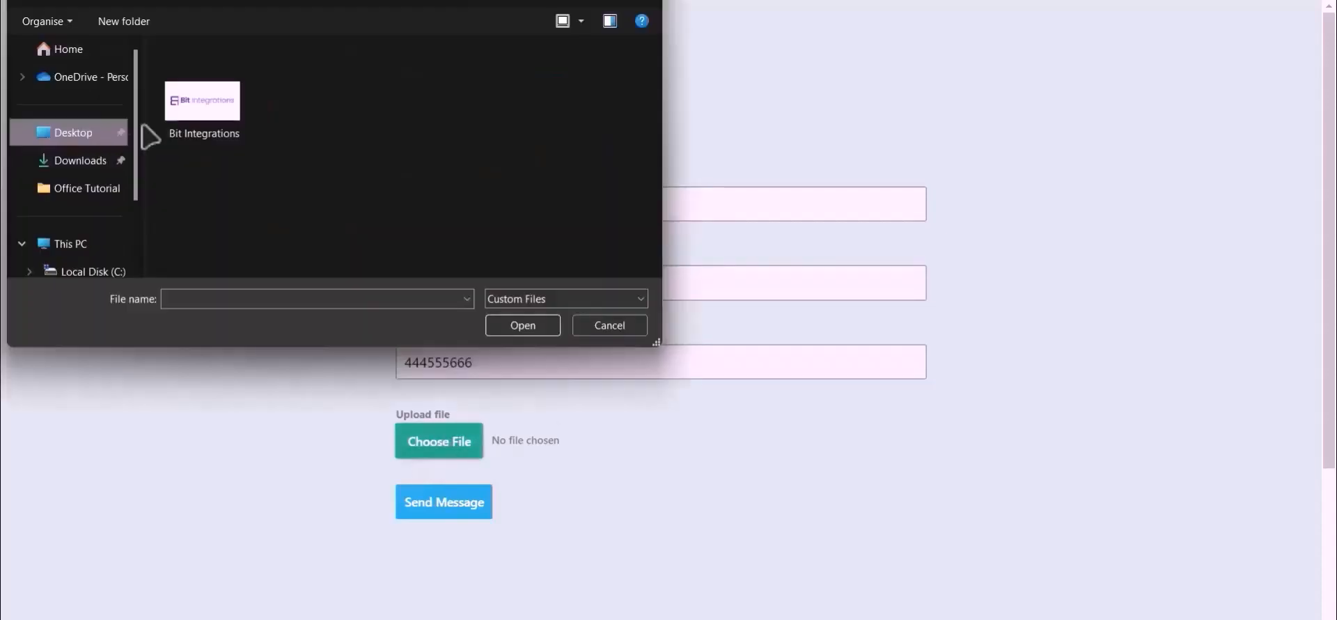
pyautogui.doubleClick(195, 113)
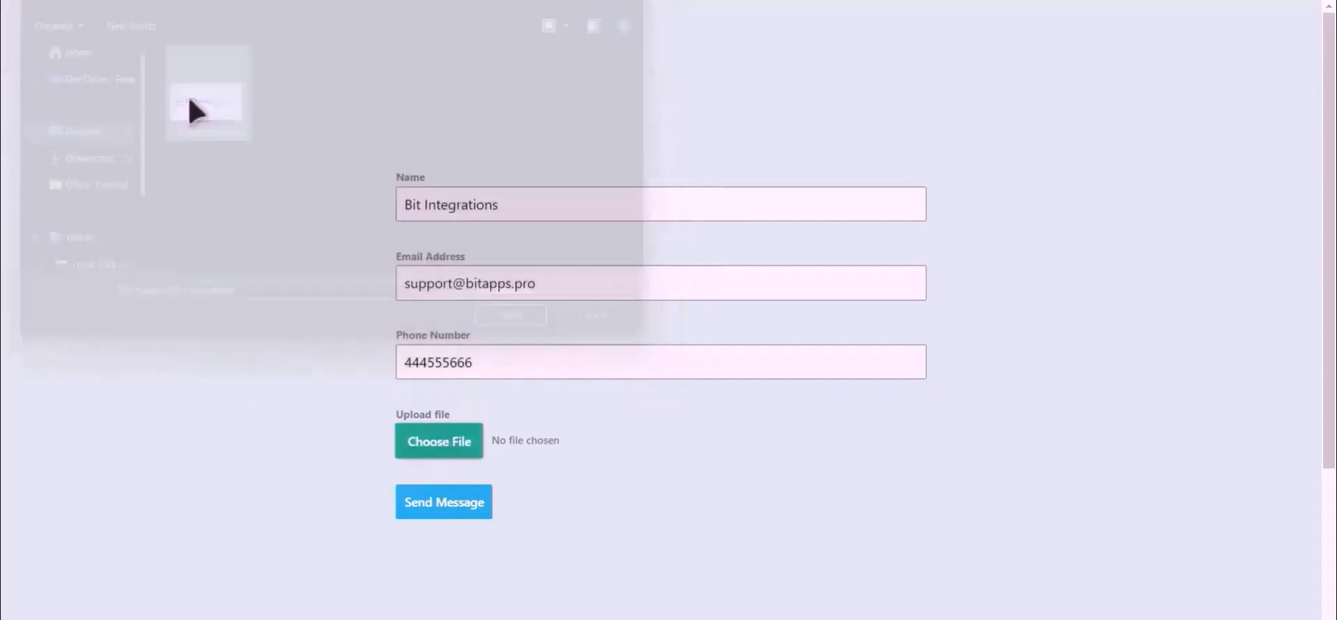
pyautogui.click(444, 508)
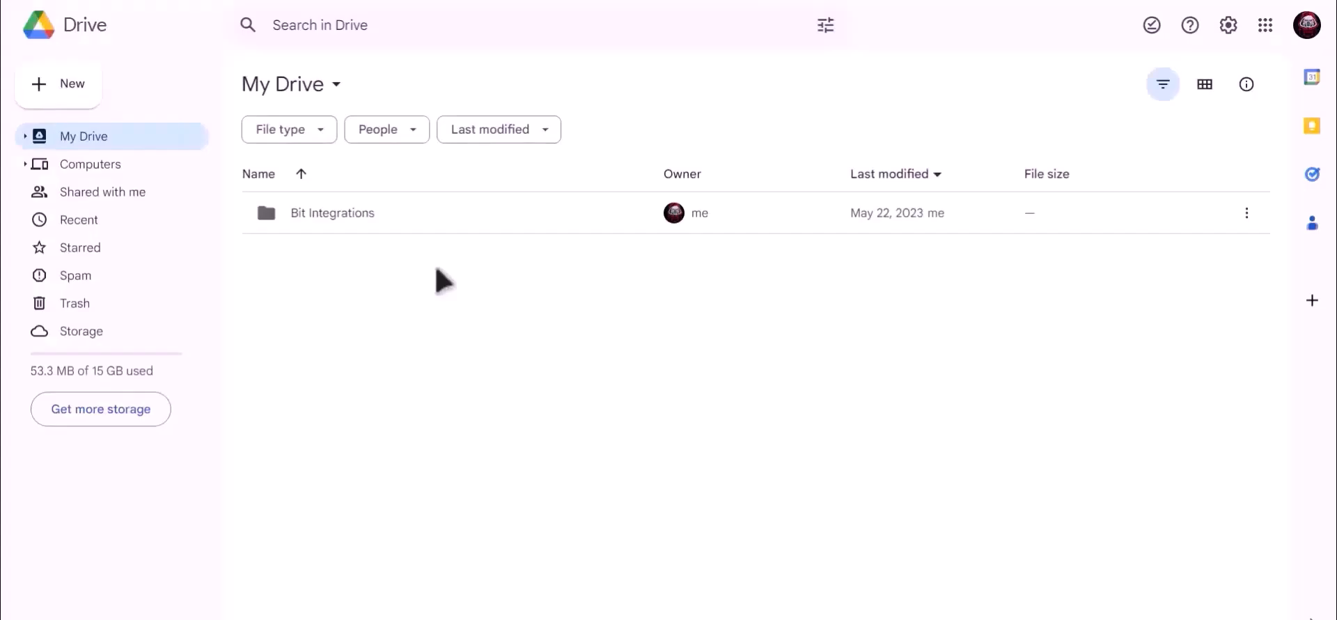
# Open the Bit Integrations folder in My Drive to find 7qVS0zKMW7AP-Bit-Integrations.png
pyautogui.click(310, 215)
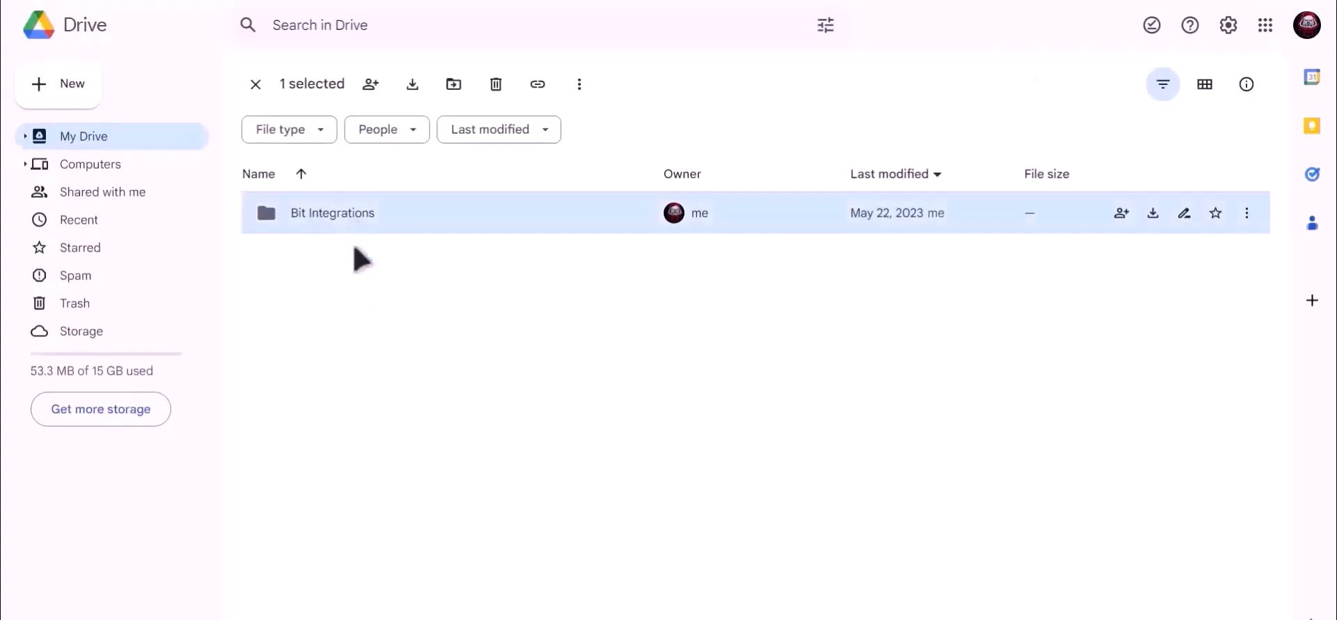
pyautogui.press('Return')
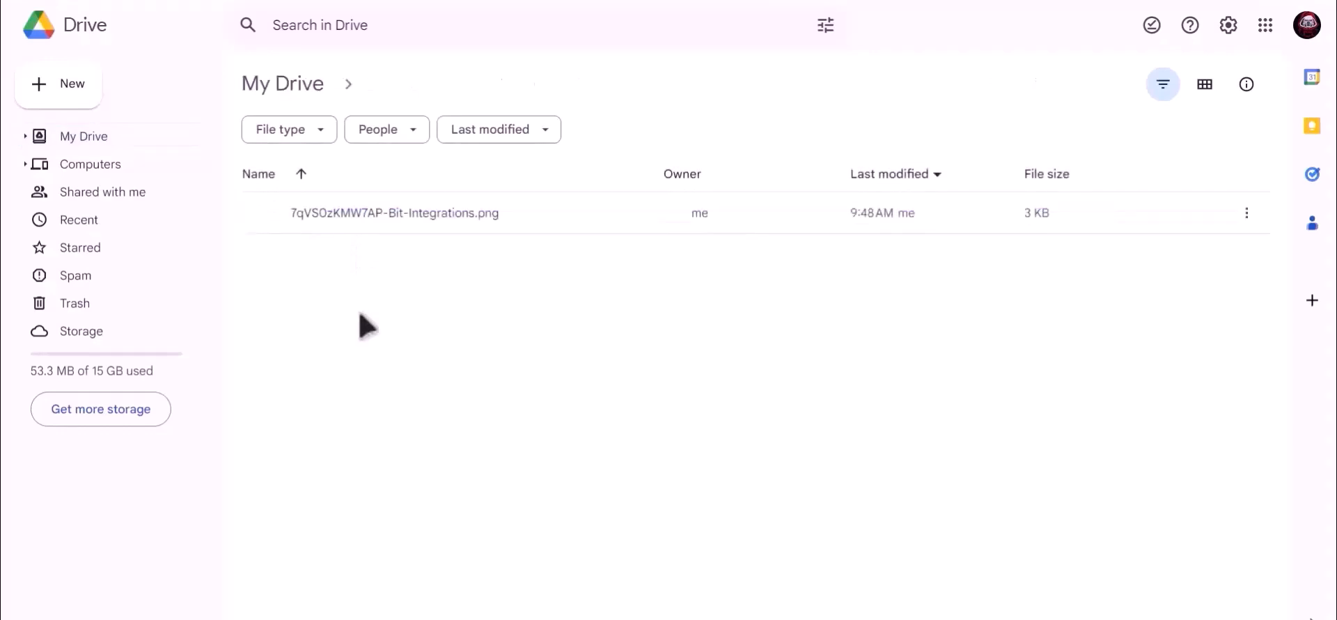